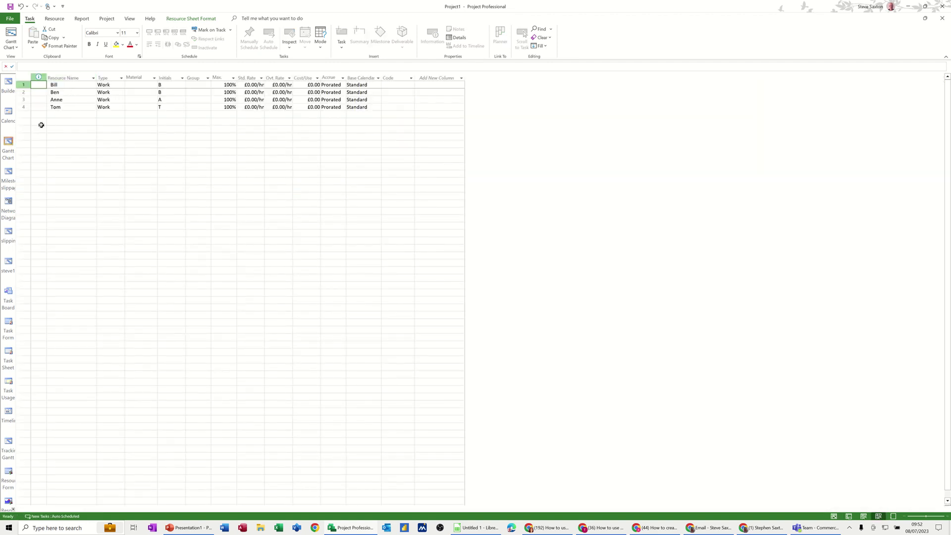
Switch to the Gantt Chart view and widen the task table to uncover more columns.
left_click(7, 144)
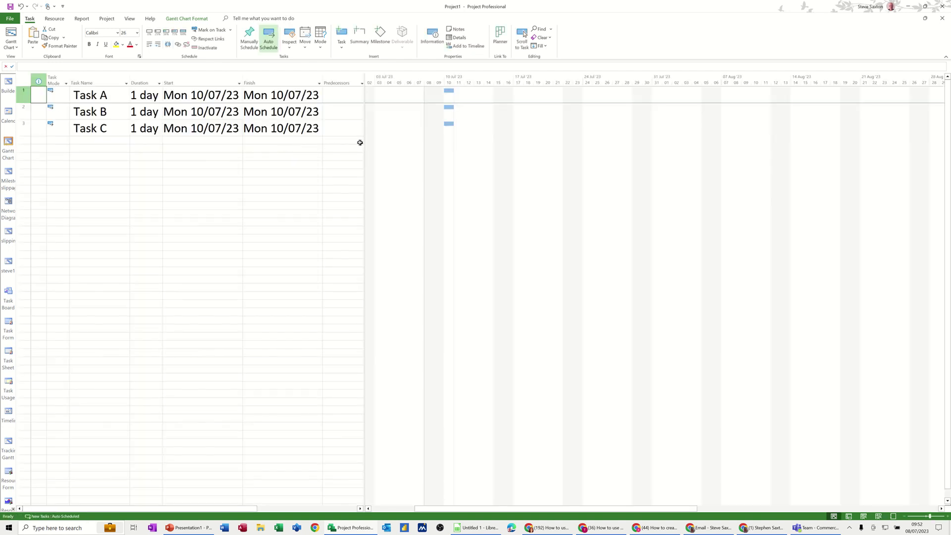
left_click_drag(363, 142, 442, 144)
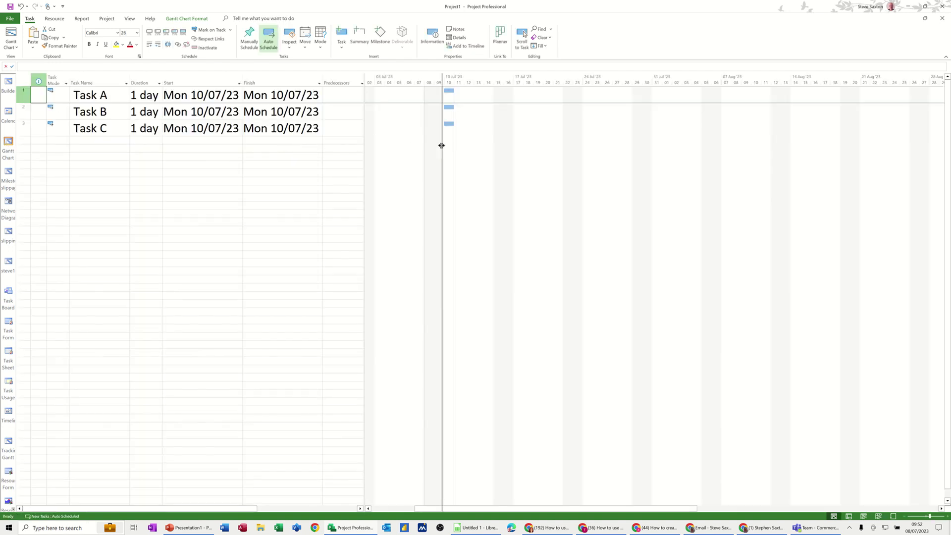
Review the available task types in Task A's advanced task information without changing anything.
double_click(88, 94)
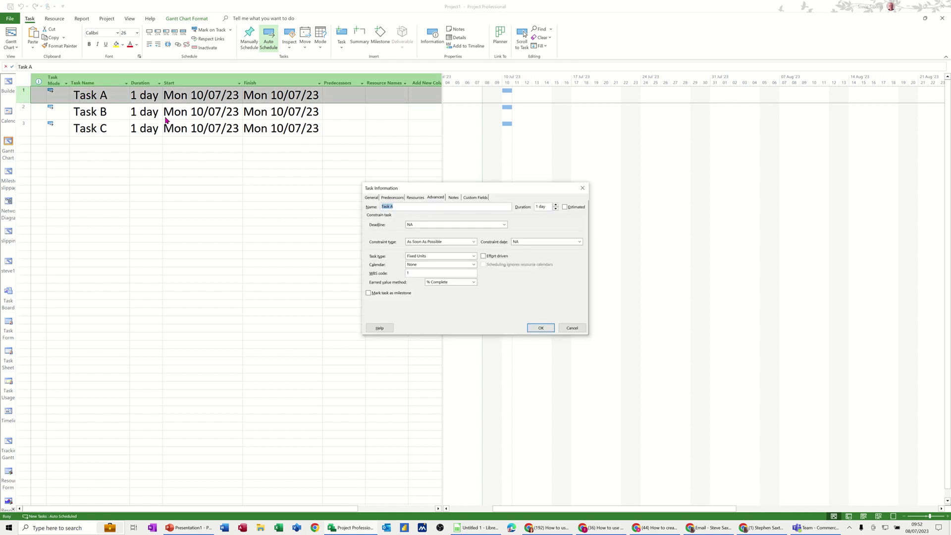
left_click(438, 199)
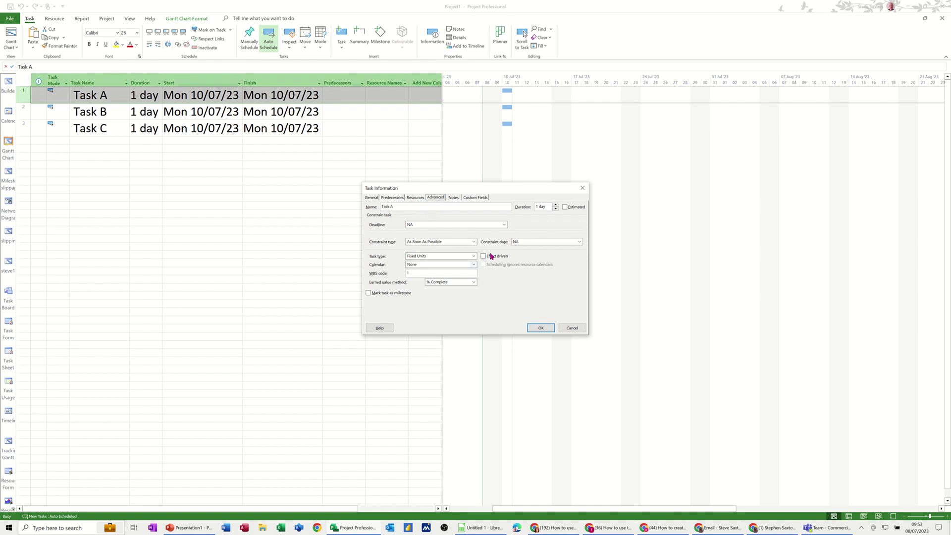
left_click(474, 257)
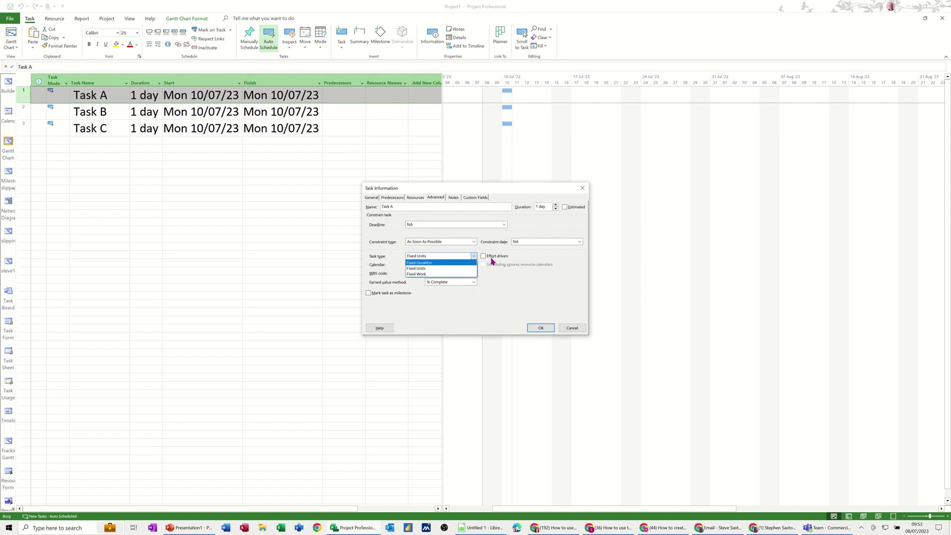
left_click(569, 329)
left_click(570, 329)
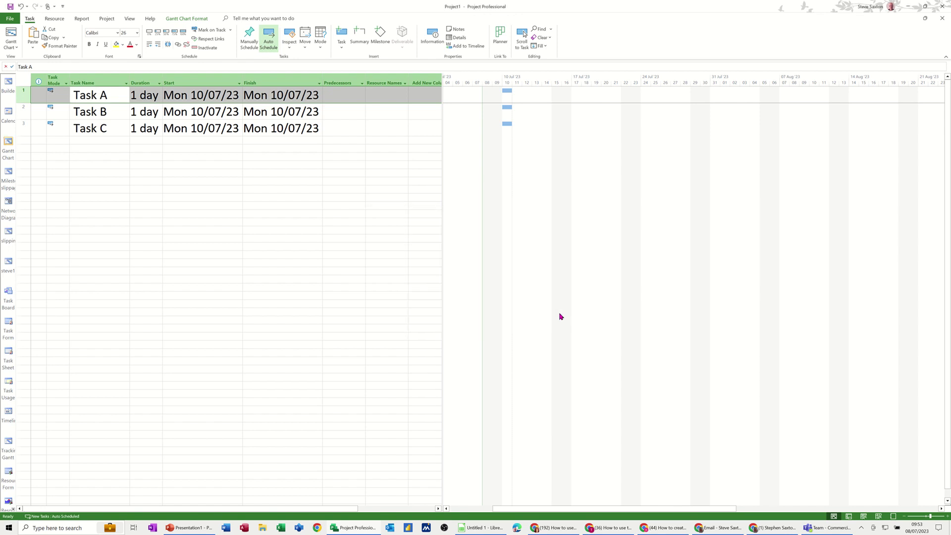
Add a Type column to the task table, fit it to its contents and widen the table area.
left_click(417, 83)
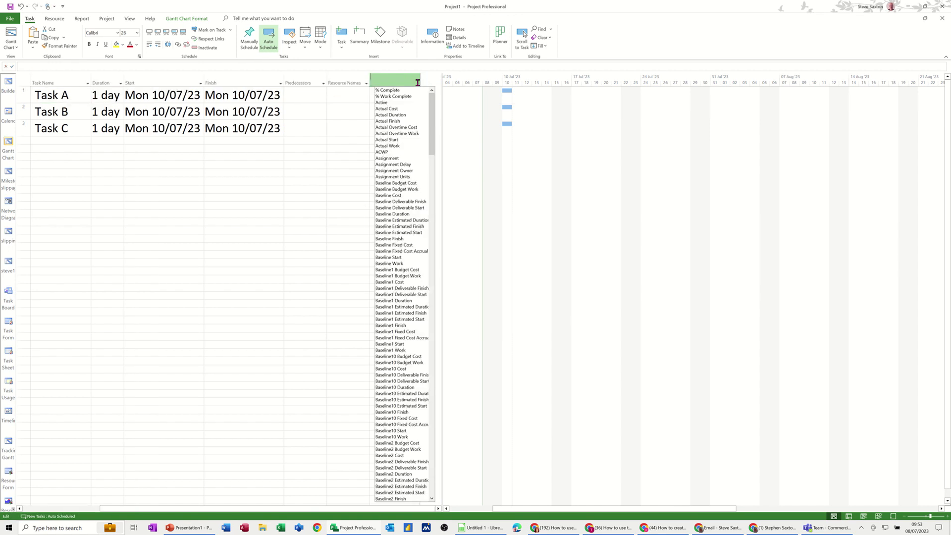
type("type")
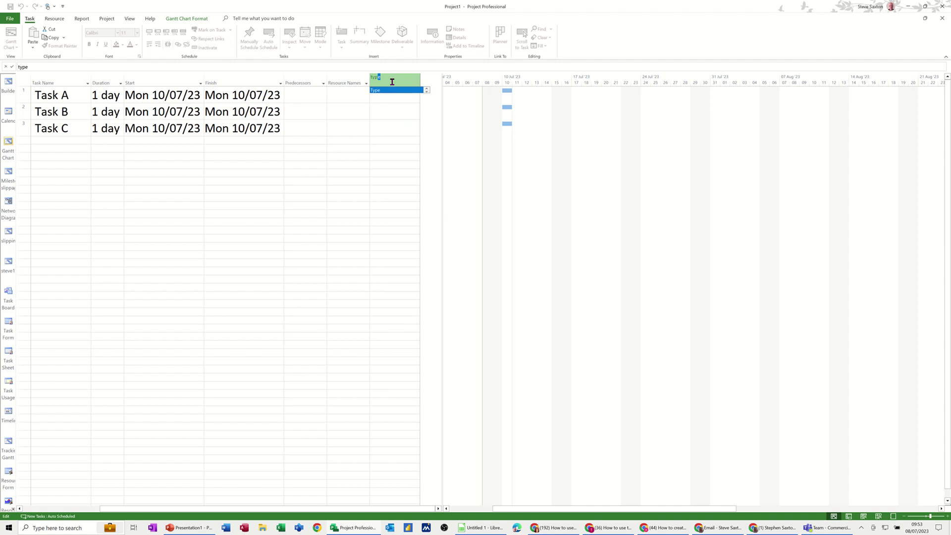
left_click(386, 91)
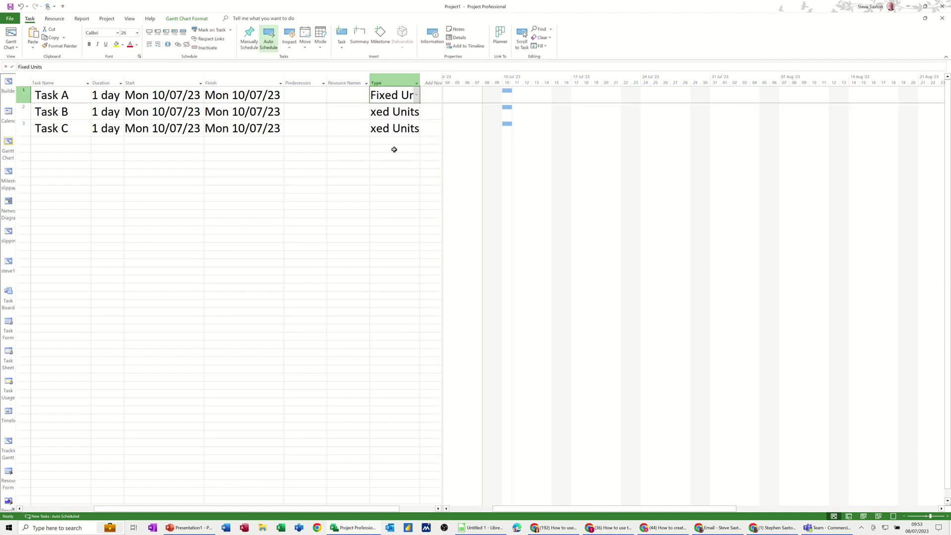
double_click(419, 81)
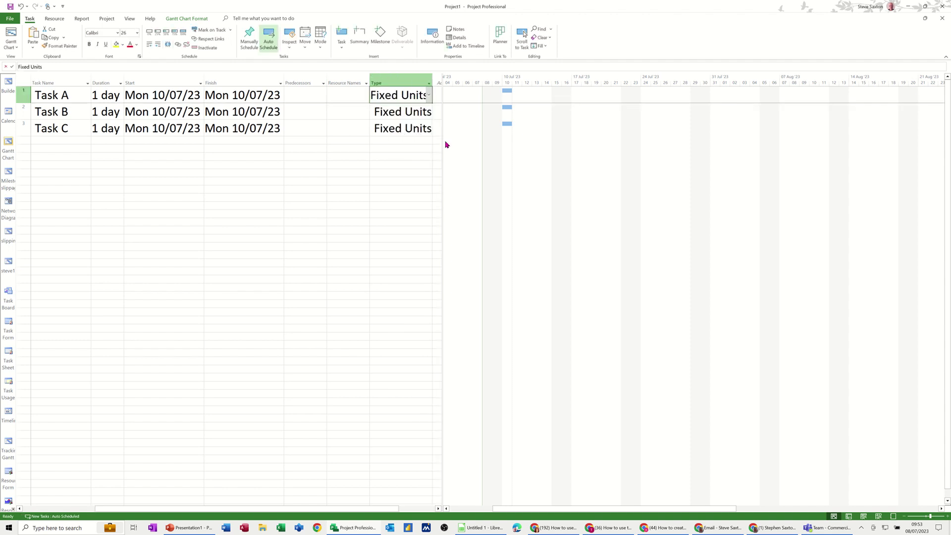
left_click_drag(442, 149, 518, 148)
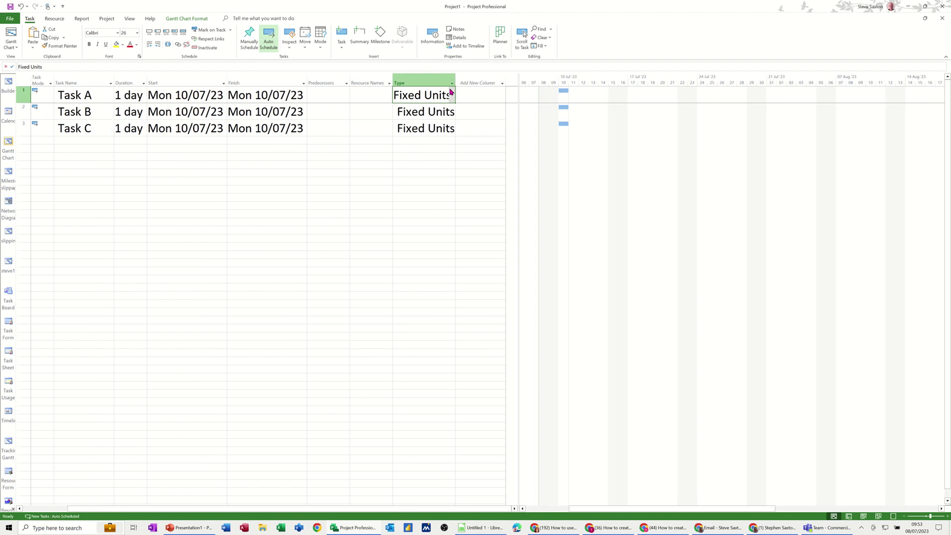
Add an Effort Driven column after Type, fit its width and widen the table area.
left_click(465, 81)
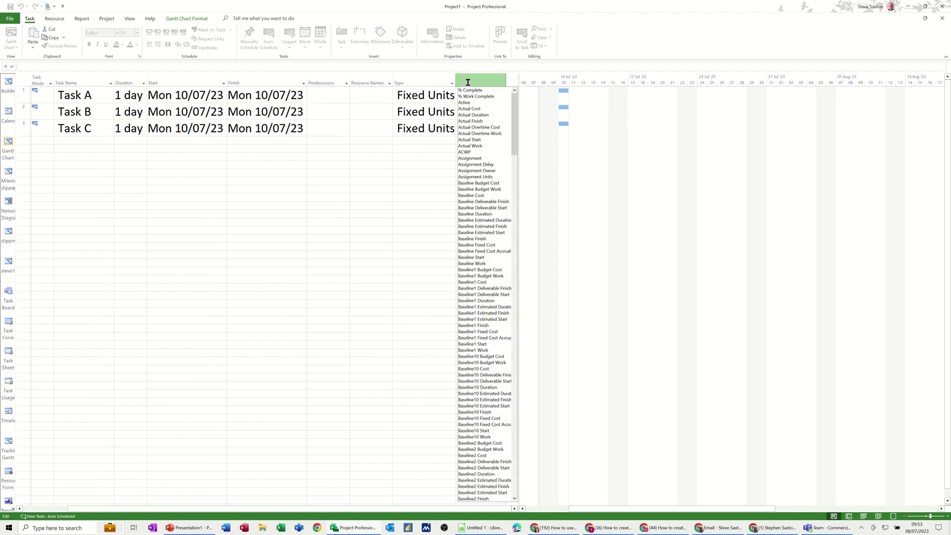
type("effort Driven")
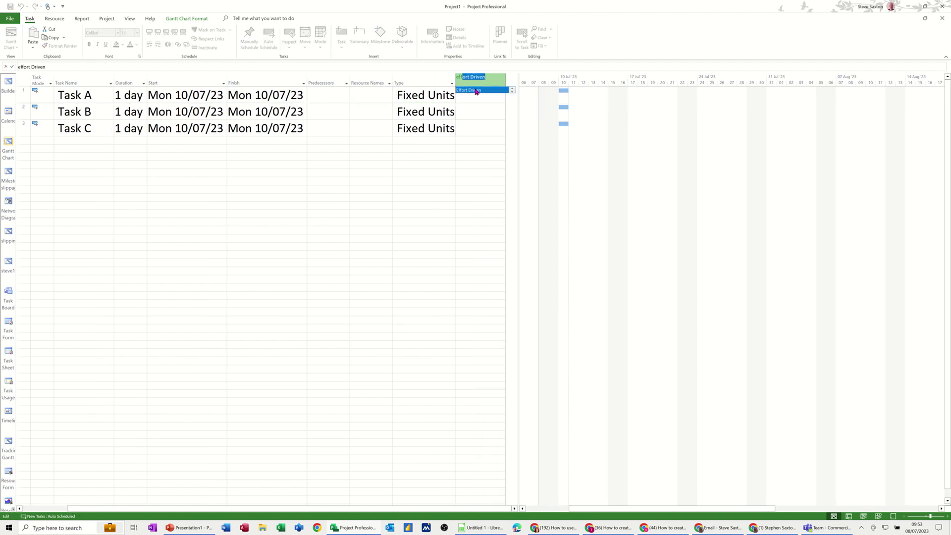
left_click(476, 91)
left_click_drag(505, 82, 504, 82)
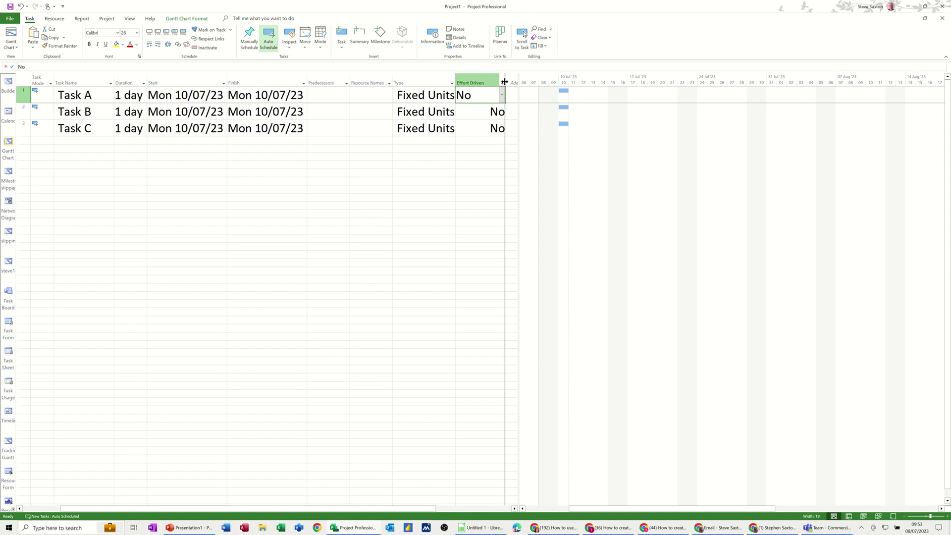
double_click(504, 82)
left_click_drag(518, 133, 551, 140)
Hide the Predecessors and Resource Names columns in the task table.
left_click(326, 79)
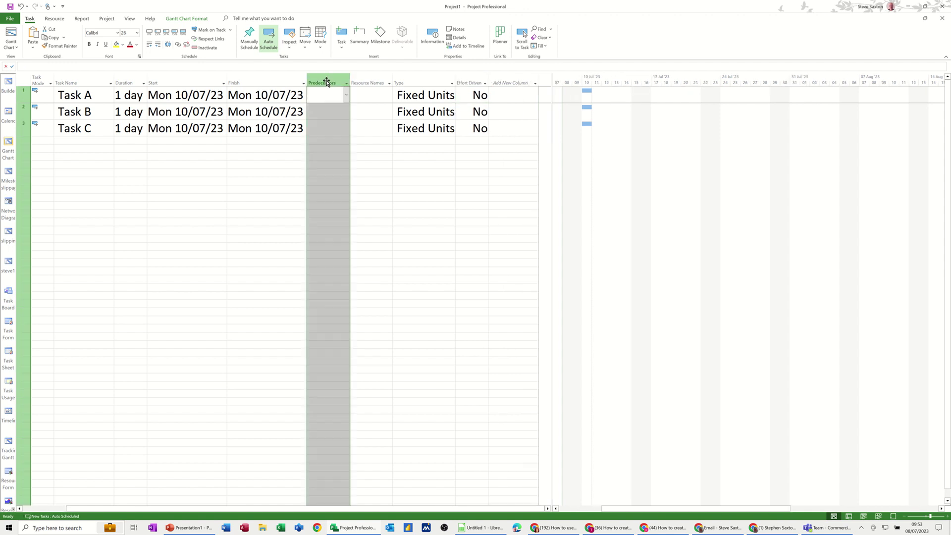
right_click(326, 82)
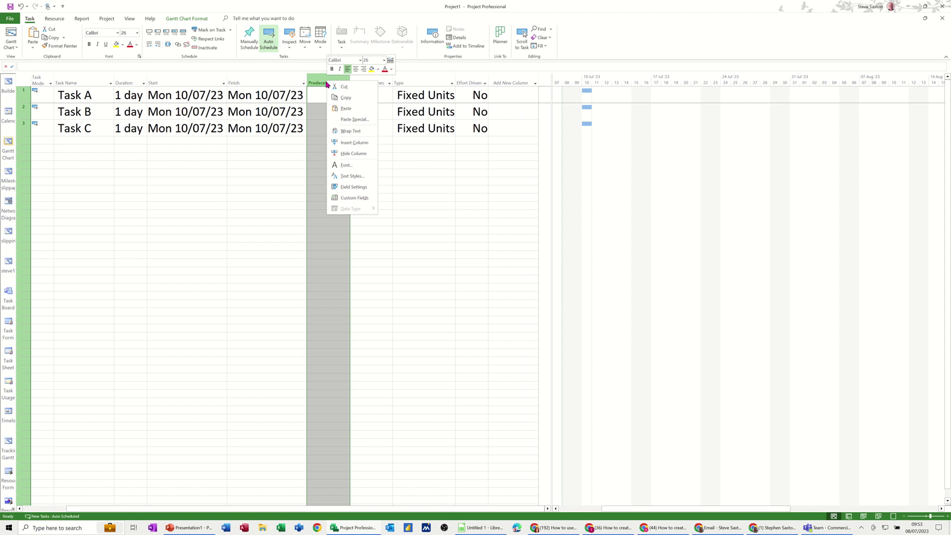
left_click(355, 153)
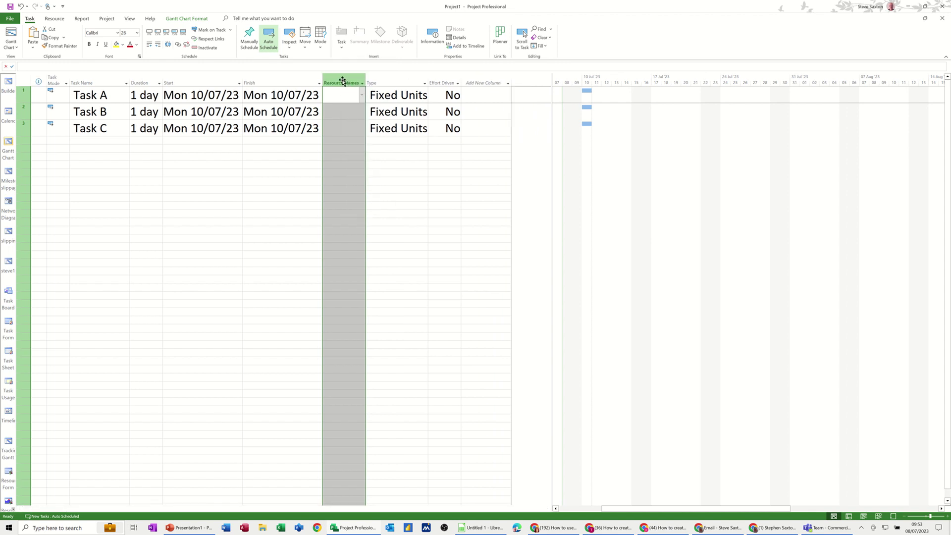
right_click(343, 81)
left_click(370, 151)
left_click(351, 142)
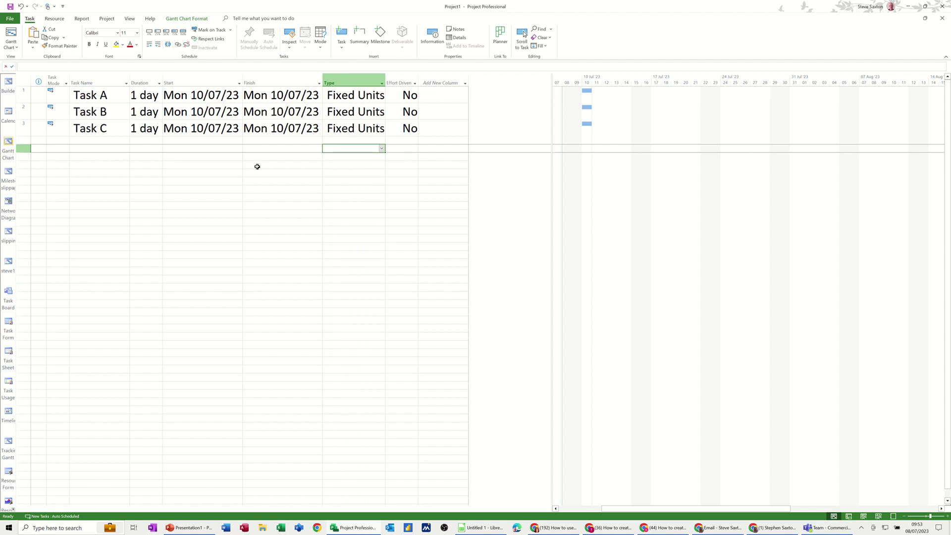
Look at Task A's Effort Driven and Type settings in the task table.
left_click(405, 95)
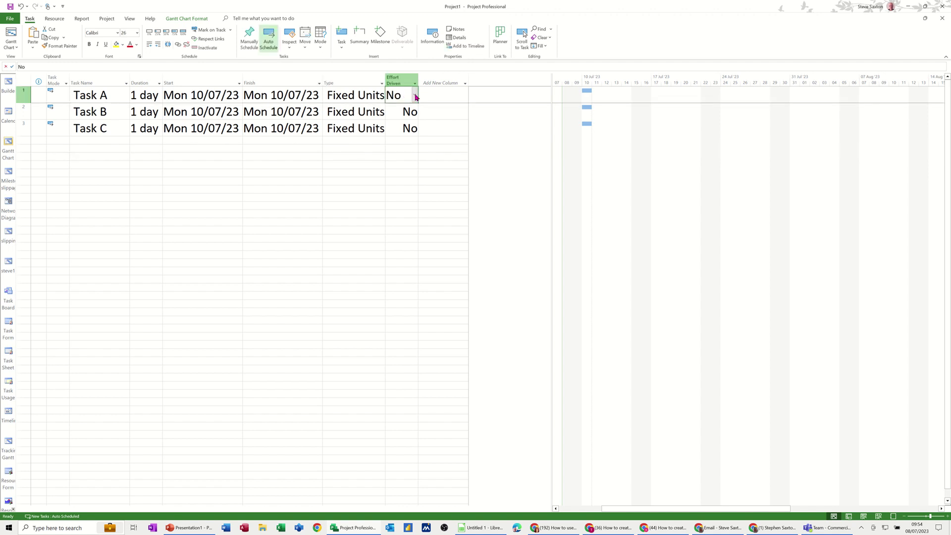
left_click(415, 96)
left_click(415, 96)
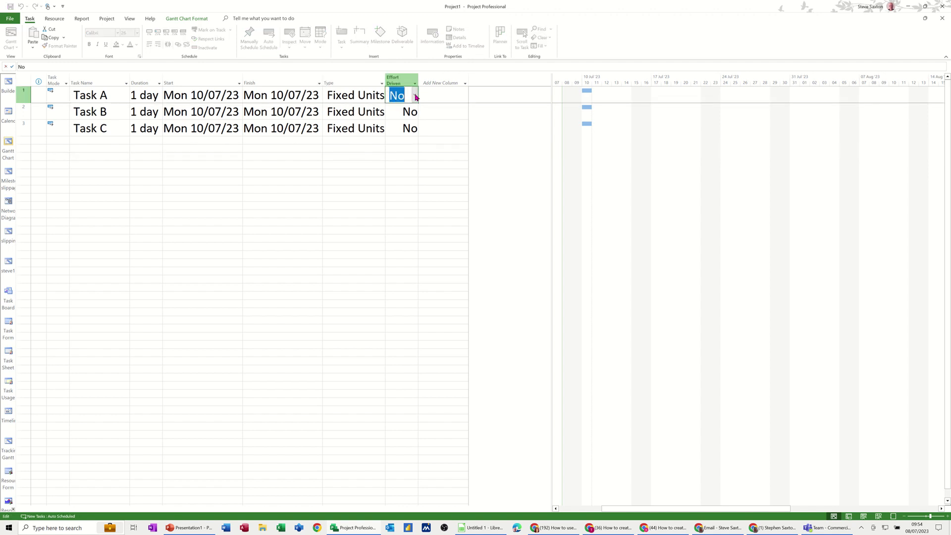
left_click(357, 97)
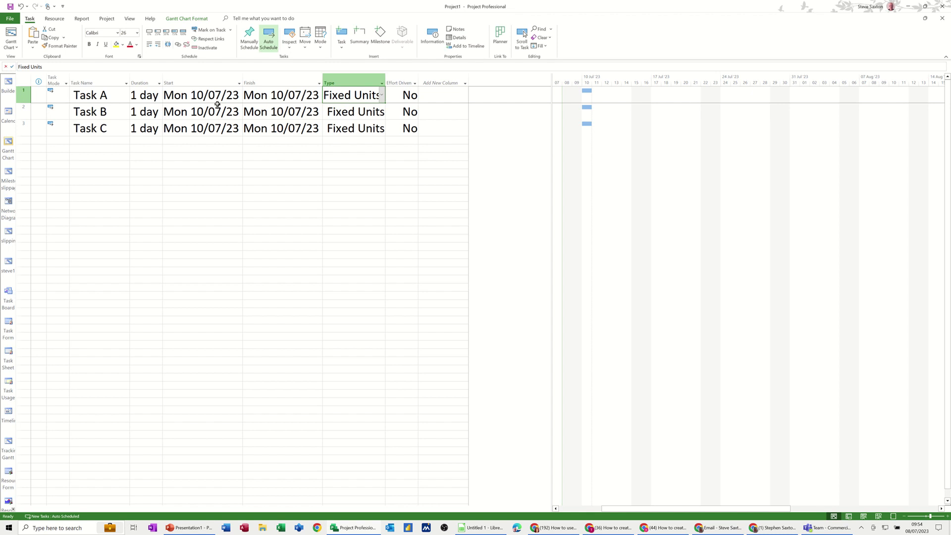
Assign the first listed resource to Task A through Assign Resources.
left_click(111, 97)
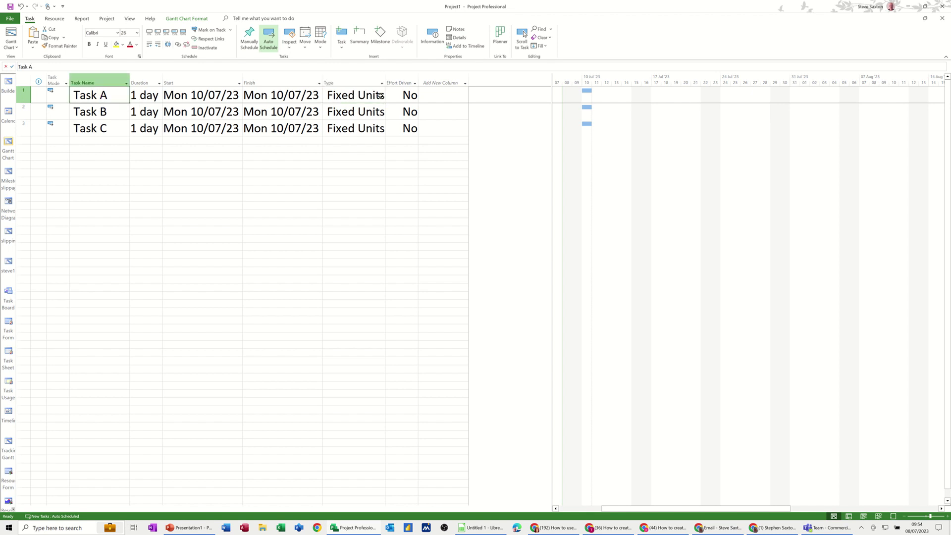
left_click(62, 20)
left_click(39, 37)
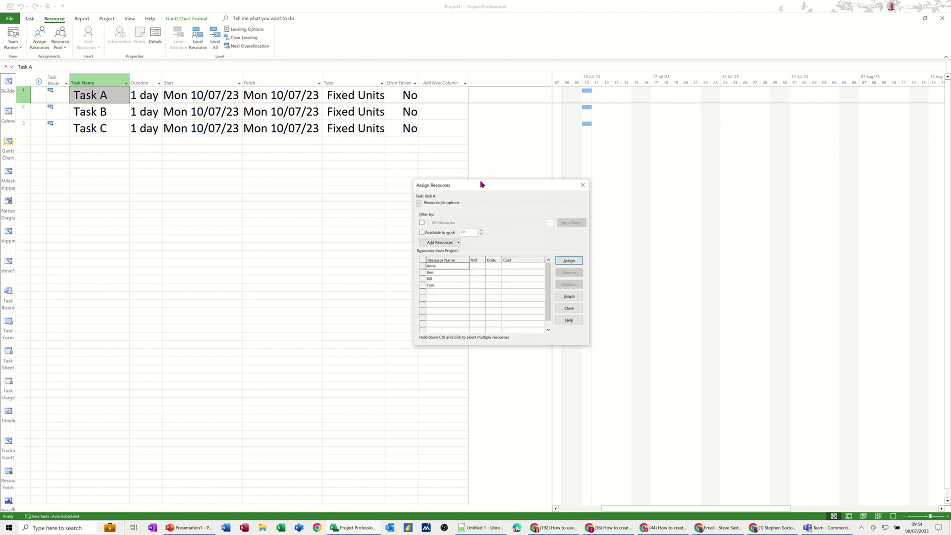
left_click_drag(506, 186, 531, 147)
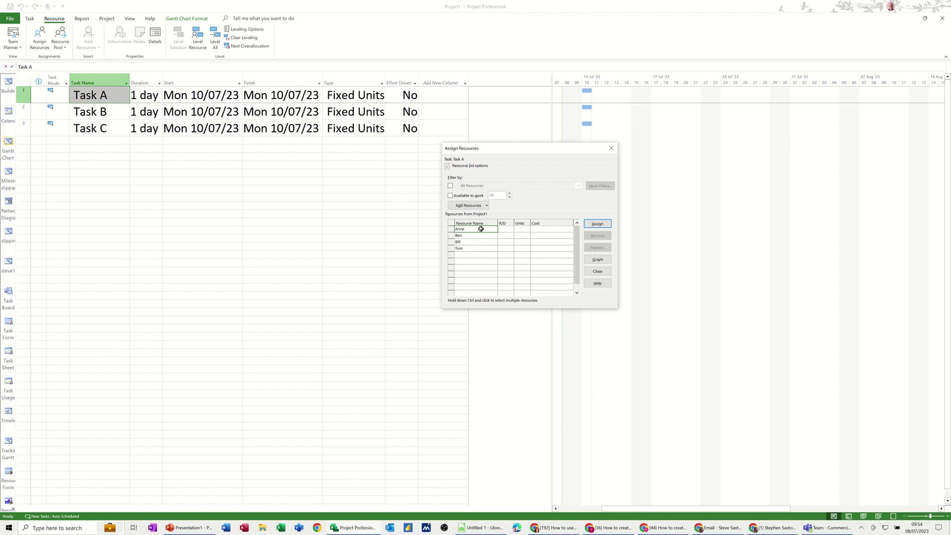
left_click(596, 226)
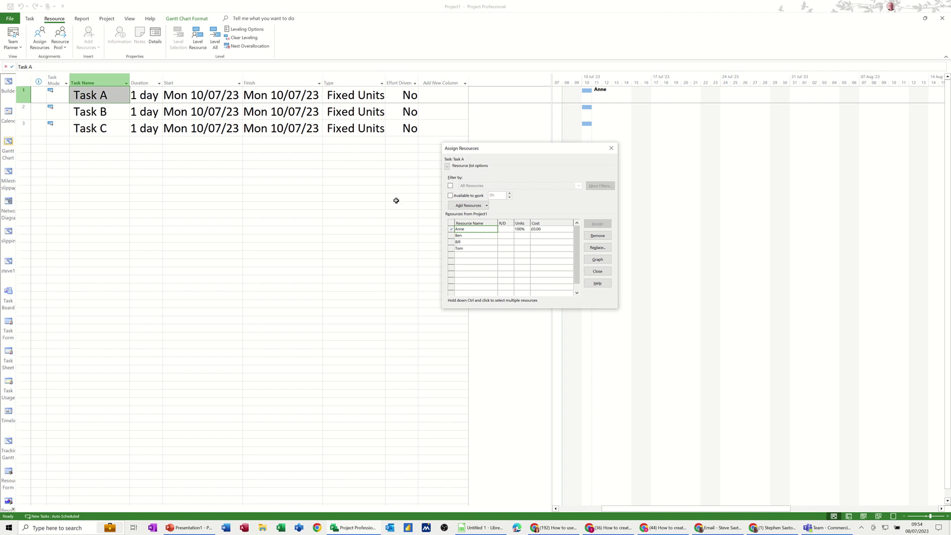
Assign the second and third listed resources to Task A as well.
left_click(464, 237)
left_click(598, 225)
left_click(471, 241)
left_click(602, 226)
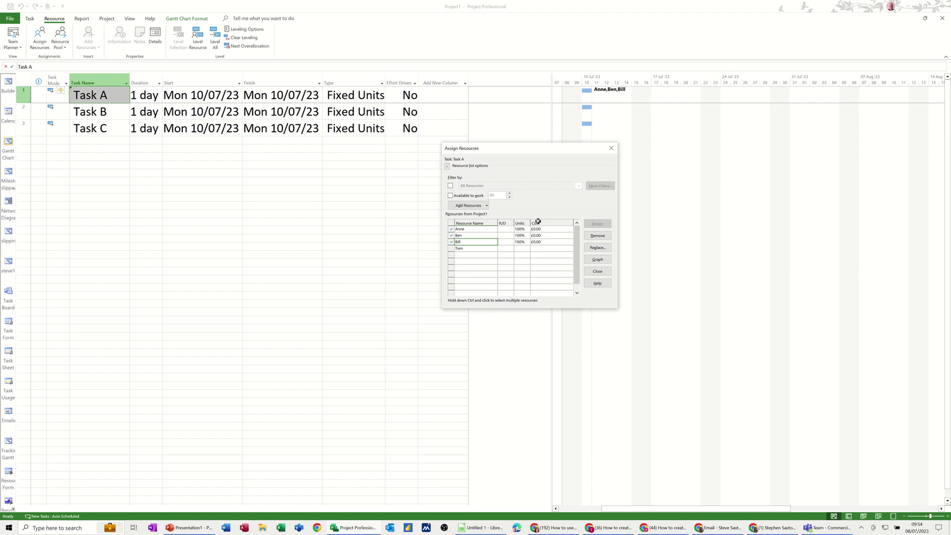
Remove all assigned resources from Task A.
left_click(471, 236)
left_click_drag(472, 237, 472, 242)
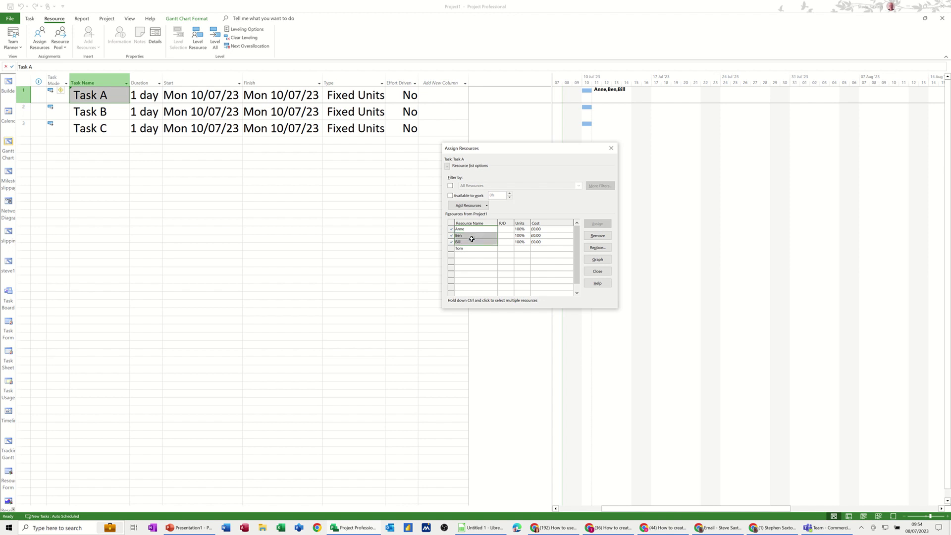
left_click(597, 236)
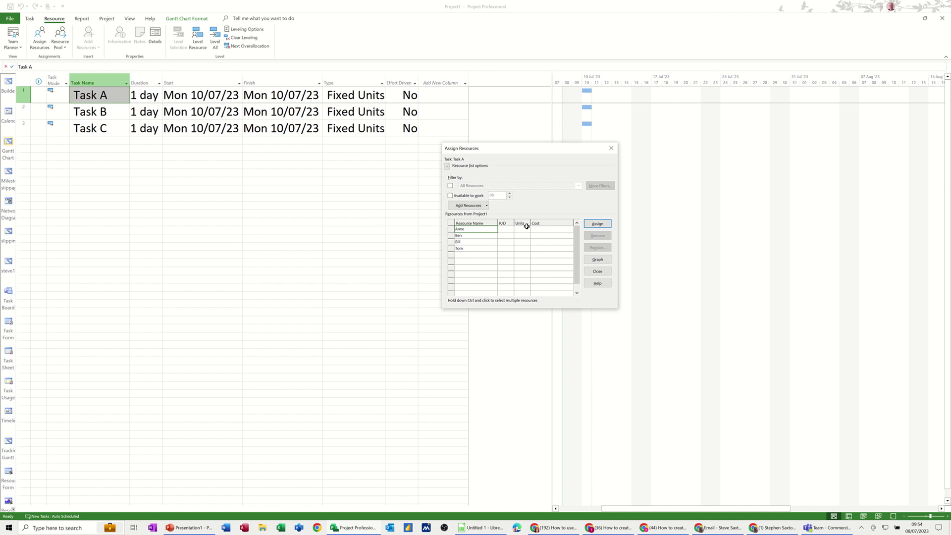
Assign only the first listed resource to Task A and set the task's Effort Driven value to Yes.
left_click(594, 224)
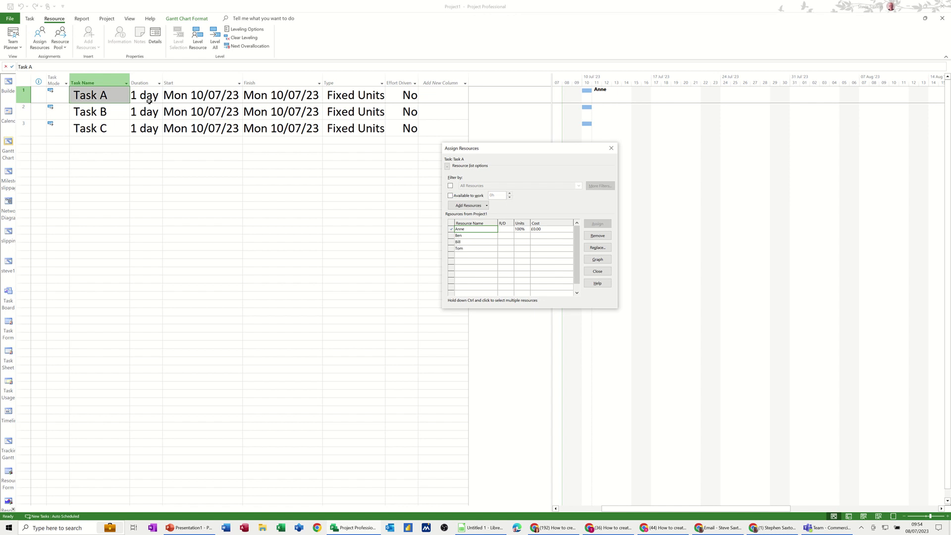
left_click(399, 93)
left_click(399, 93)
left_click(414, 97)
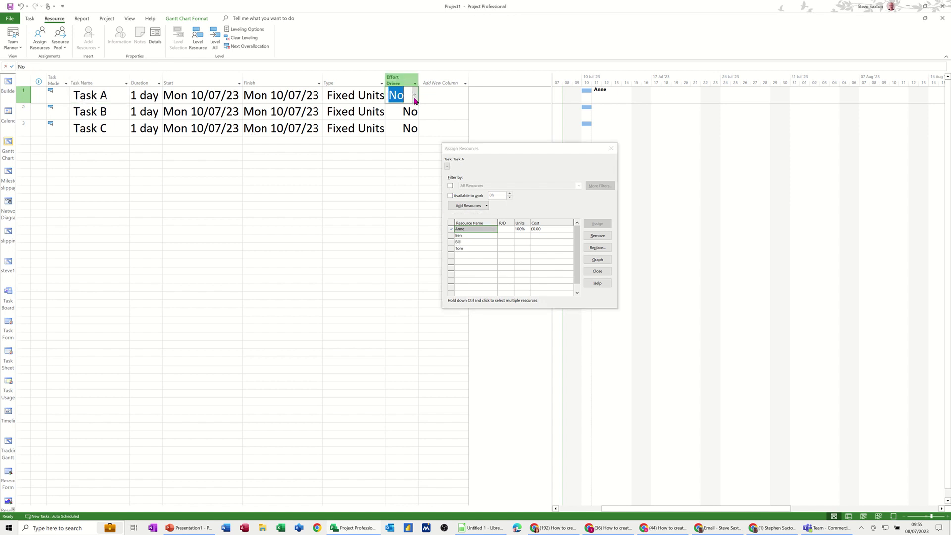
left_click(396, 106)
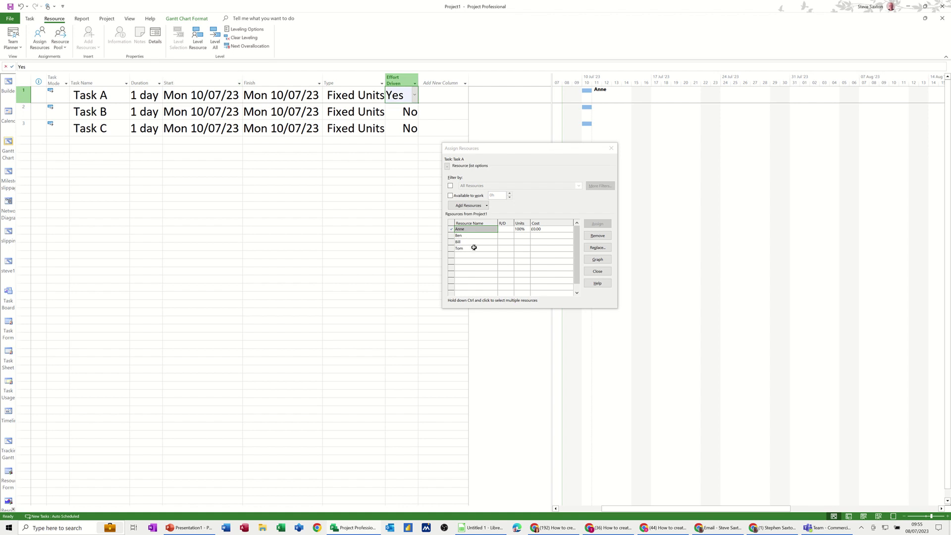
Add the second listed resource to Task A and fit the Duration column to its contents.
left_click(473, 236)
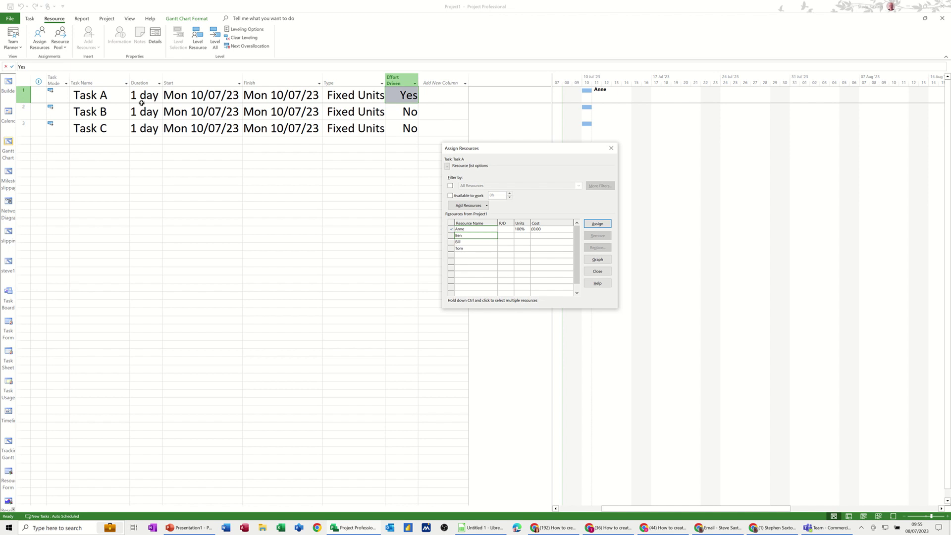
left_click(593, 226)
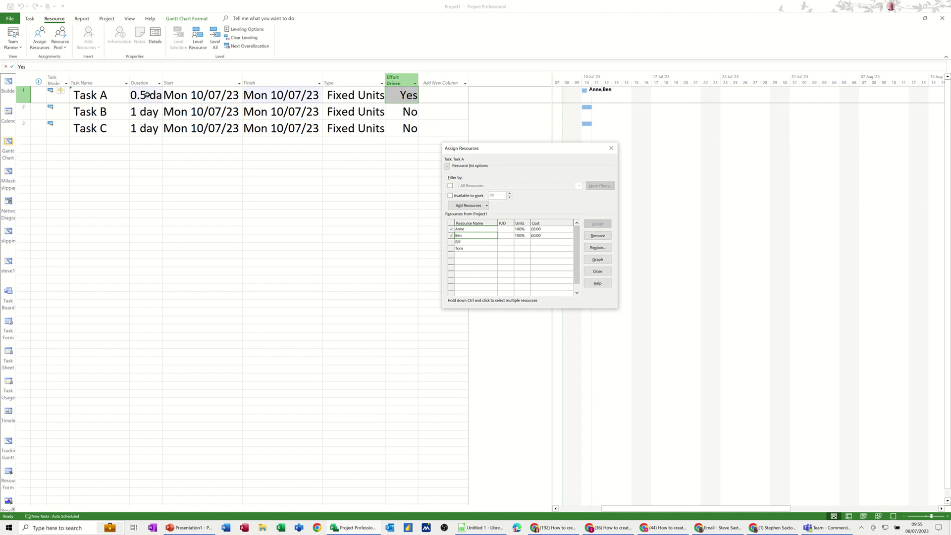
double_click(162, 83)
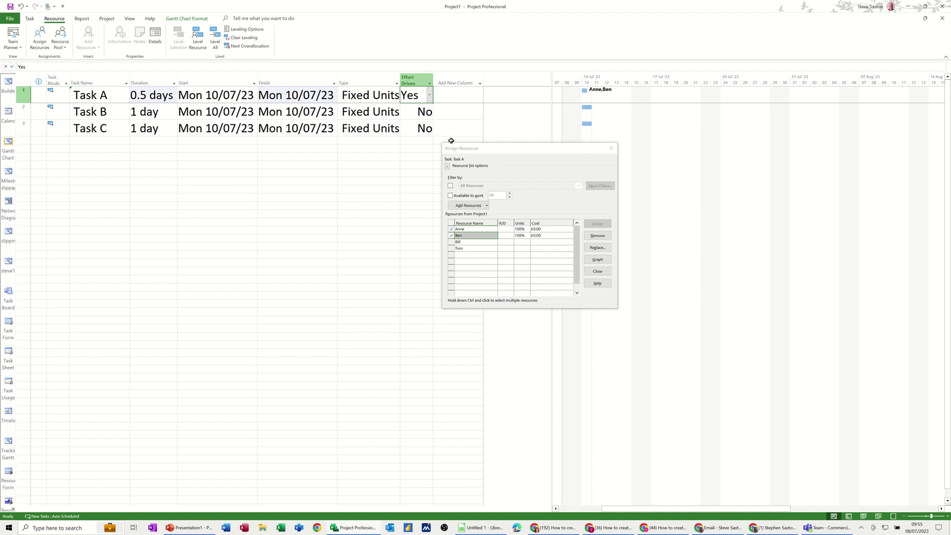
left_click_drag(503, 151, 399, 162)
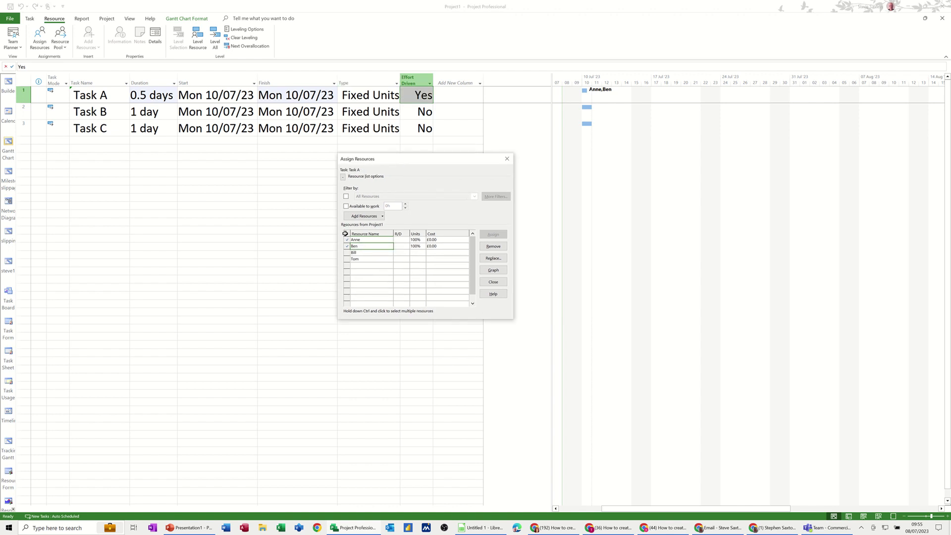
Remove both assigned resources from Task A and set its duration to 1 day.
left_click_drag(363, 239, 362, 244)
left_click(493, 246)
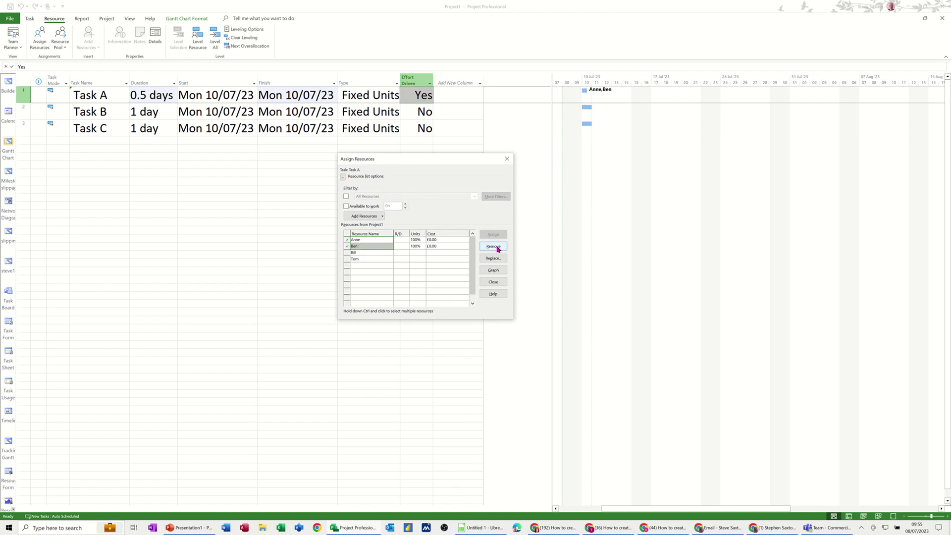
left_click(146, 98)
type("1")
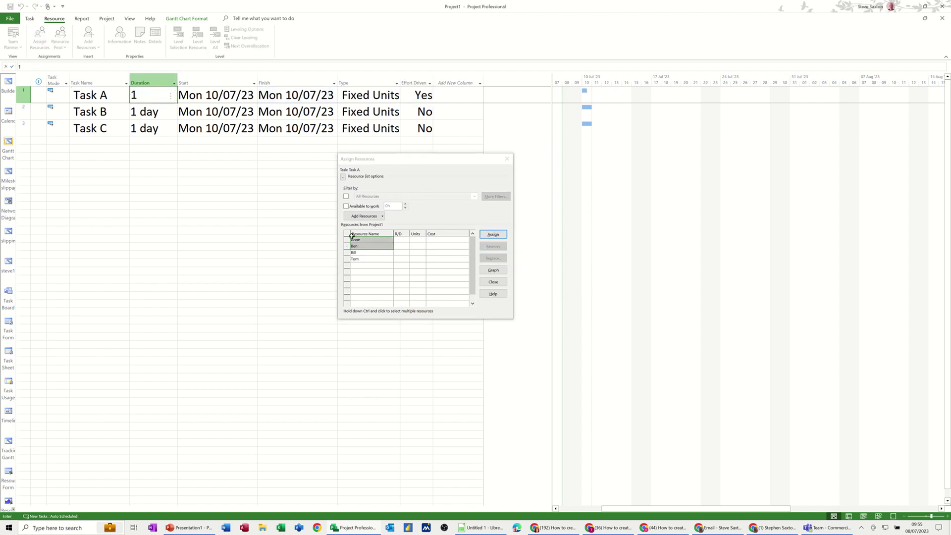
left_click(381, 266)
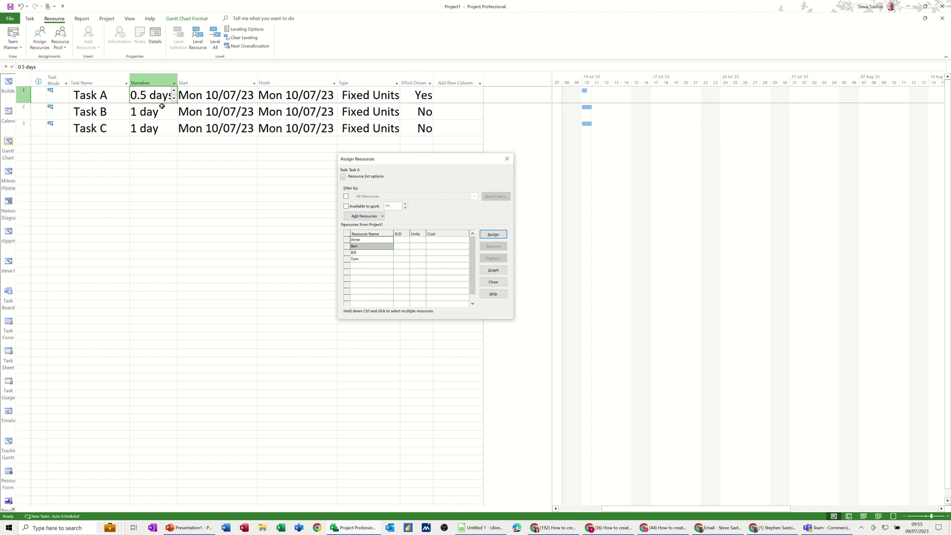
type("1")
key("Return")
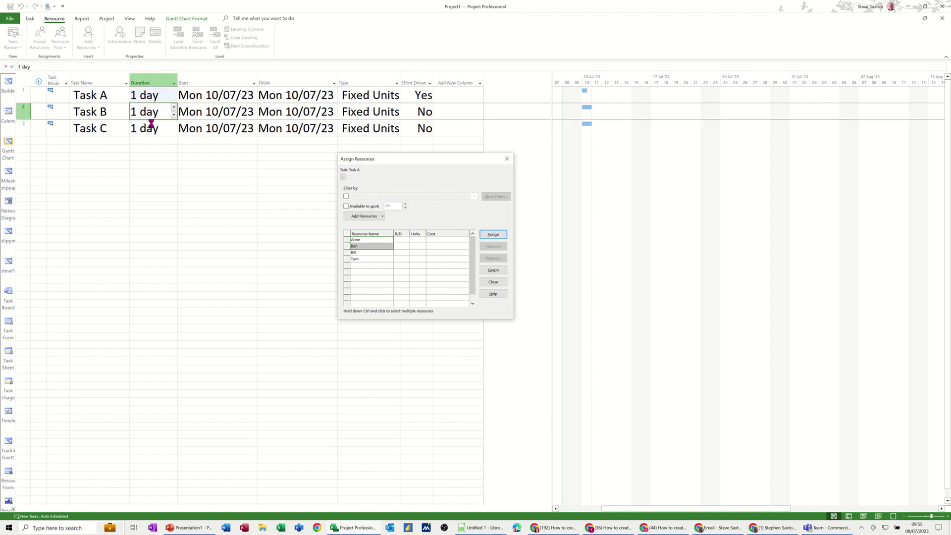
Assign the first two listed resources to Task A together in a single assignment.
left_click(422, 97)
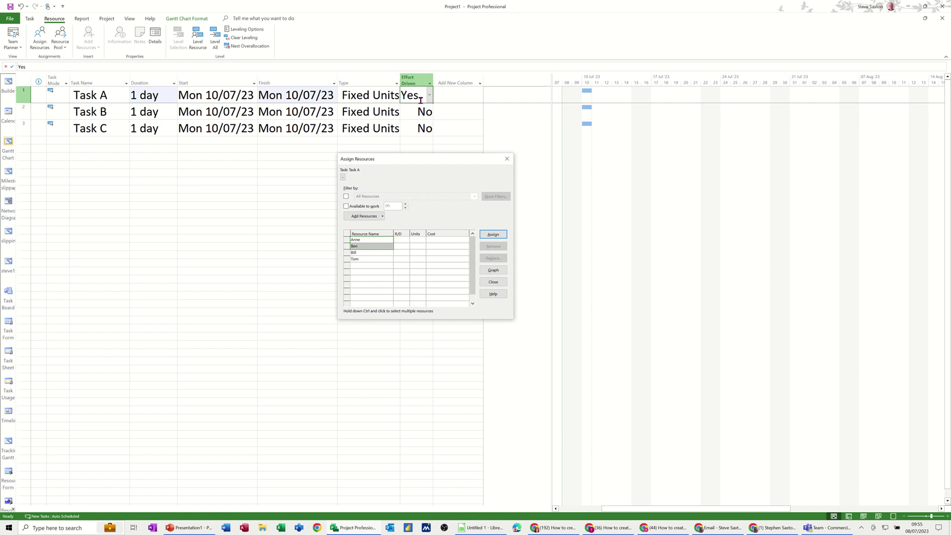
left_click(373, 240)
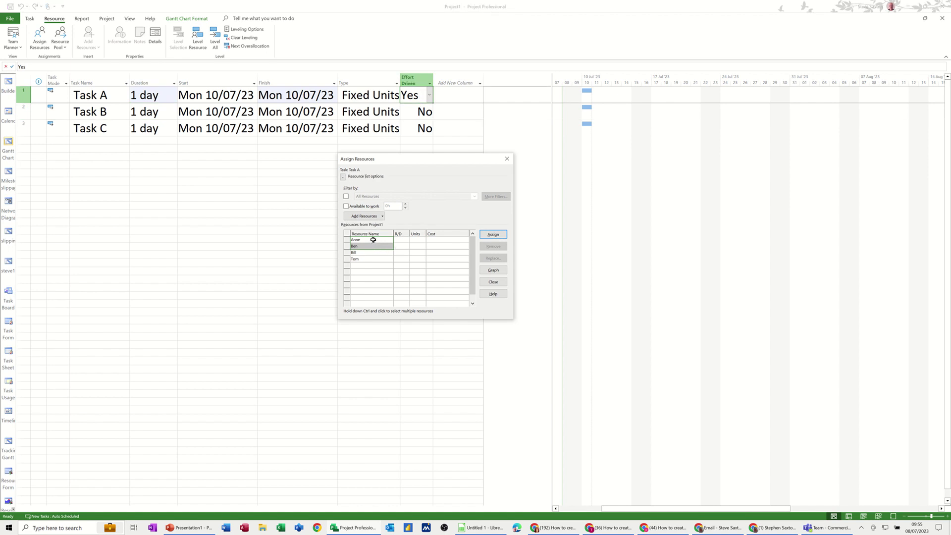
left_click(492, 236)
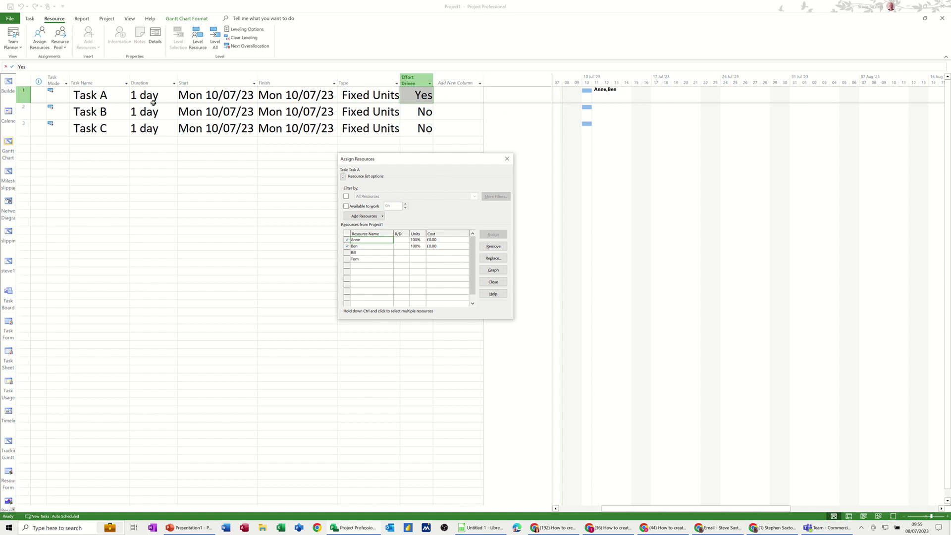
Add the third and fourth listed resources to Task A, one at a time.
left_click(372, 252)
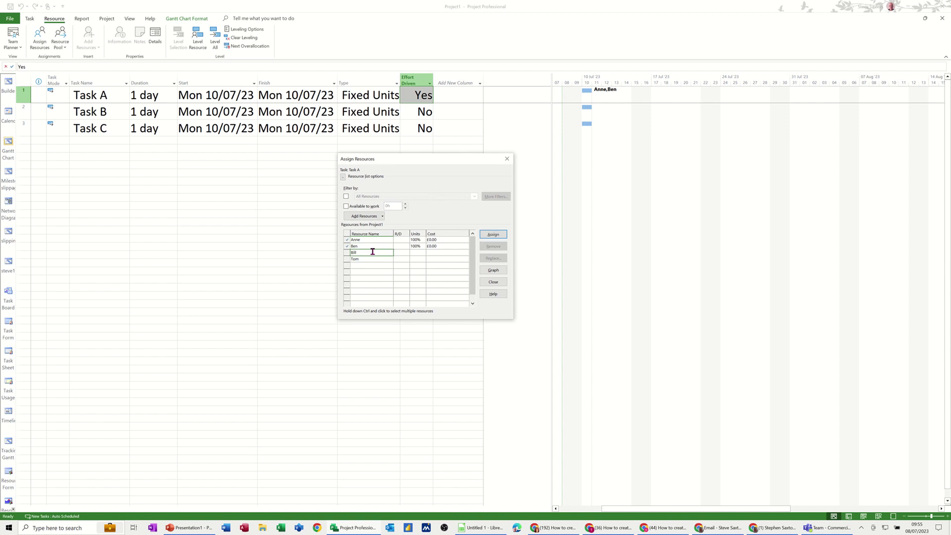
left_click(493, 235)
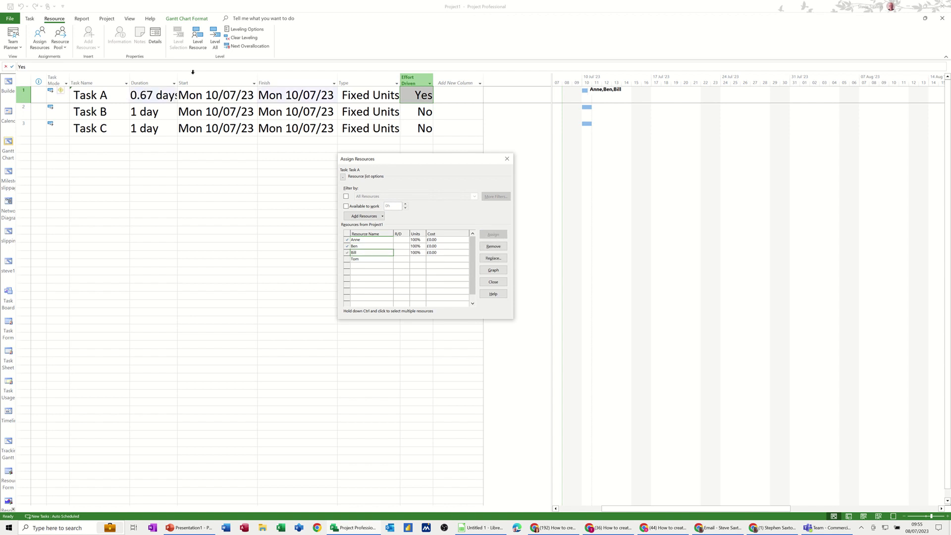
left_click(364, 259)
left_click(492, 234)
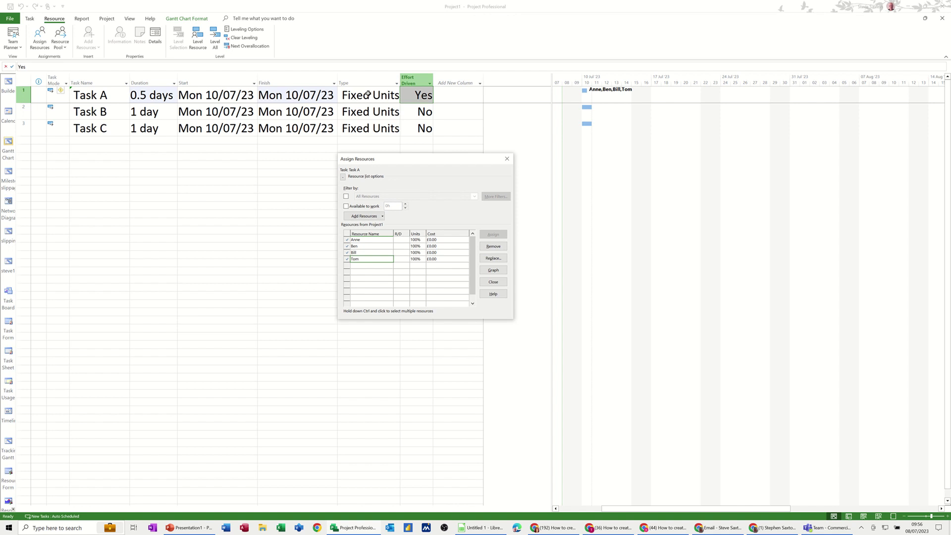
Set the task type of Task B to Fixed Duration.
left_click(88, 112)
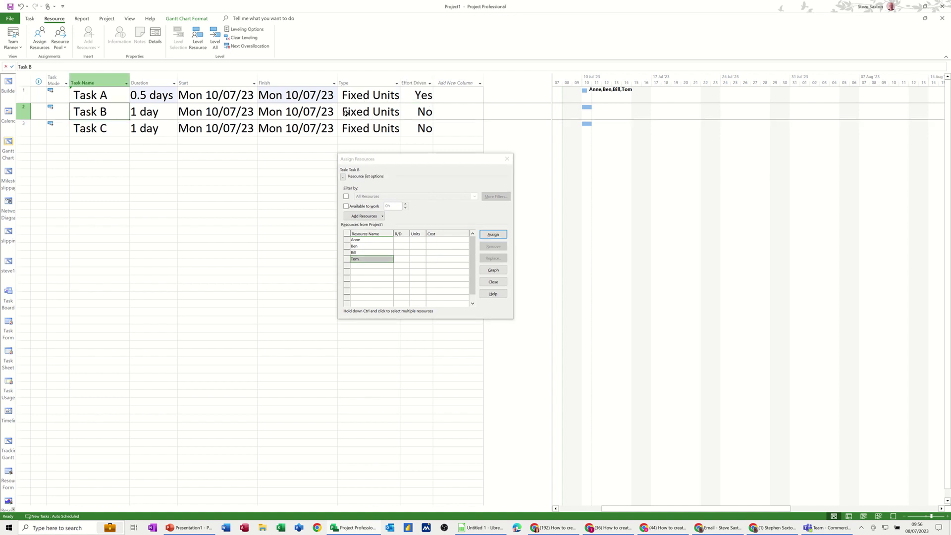
left_click(375, 114)
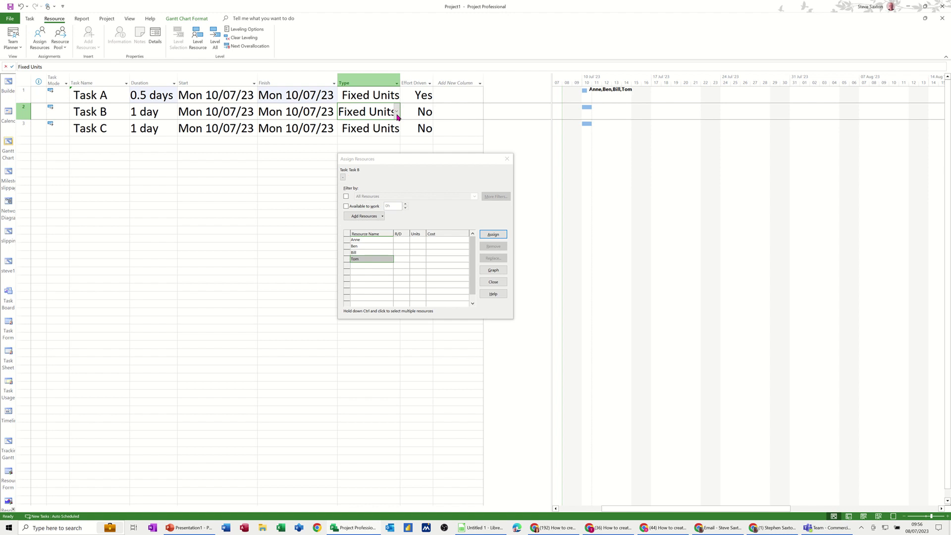
left_click(398, 114)
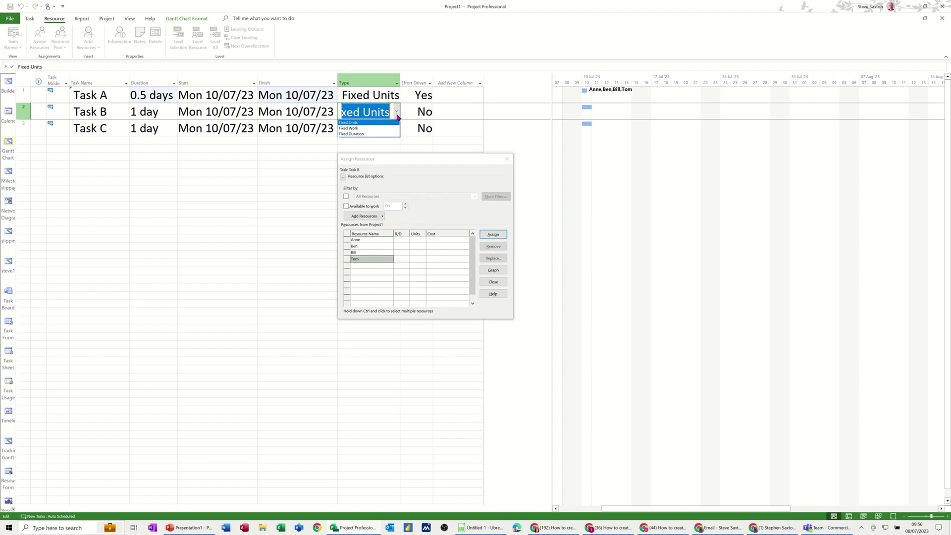
left_click(365, 134)
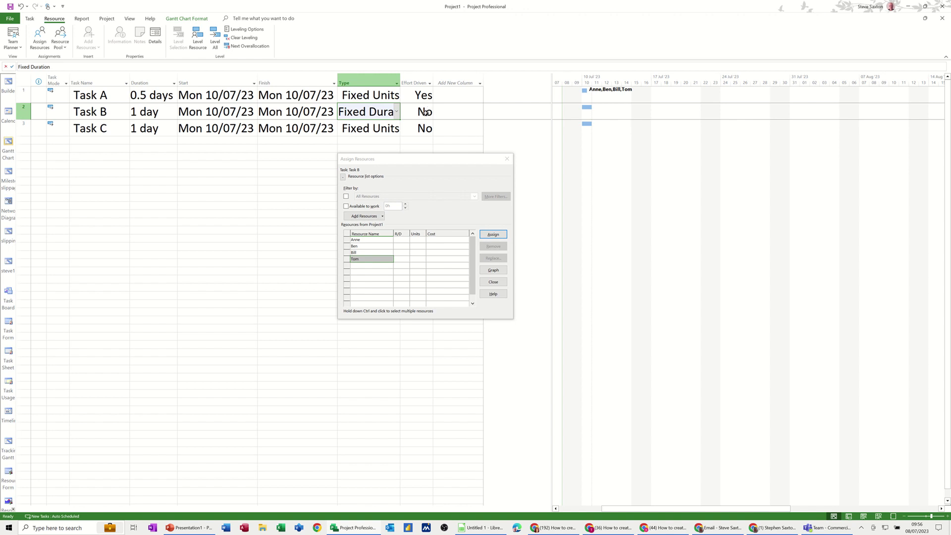
Assign the first three listed resources to Task B one at a time and remove all three from it again.
left_click(367, 240)
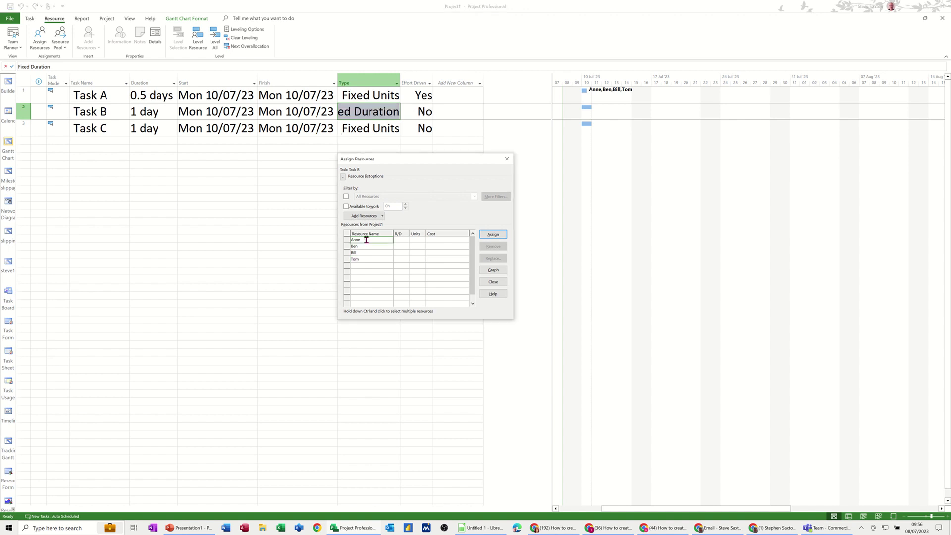
left_click(487, 235)
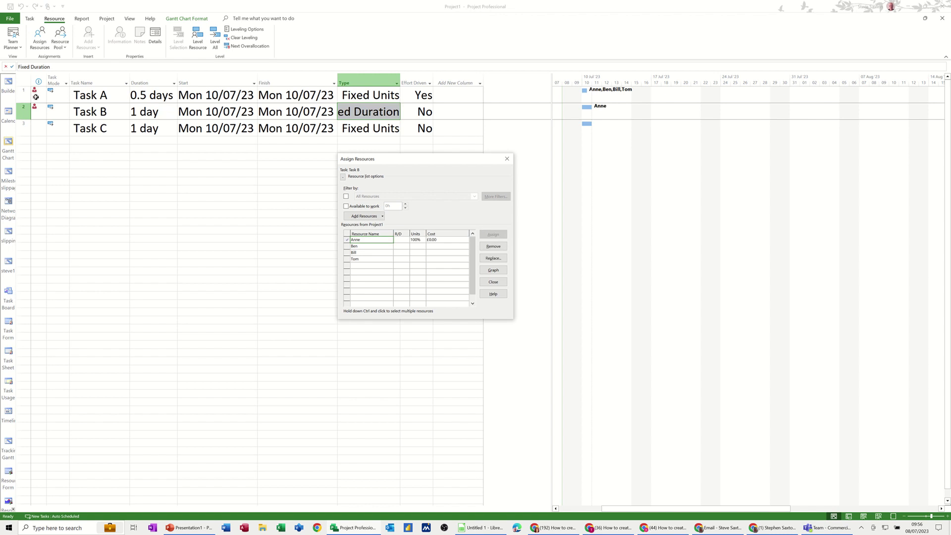
left_click(360, 246)
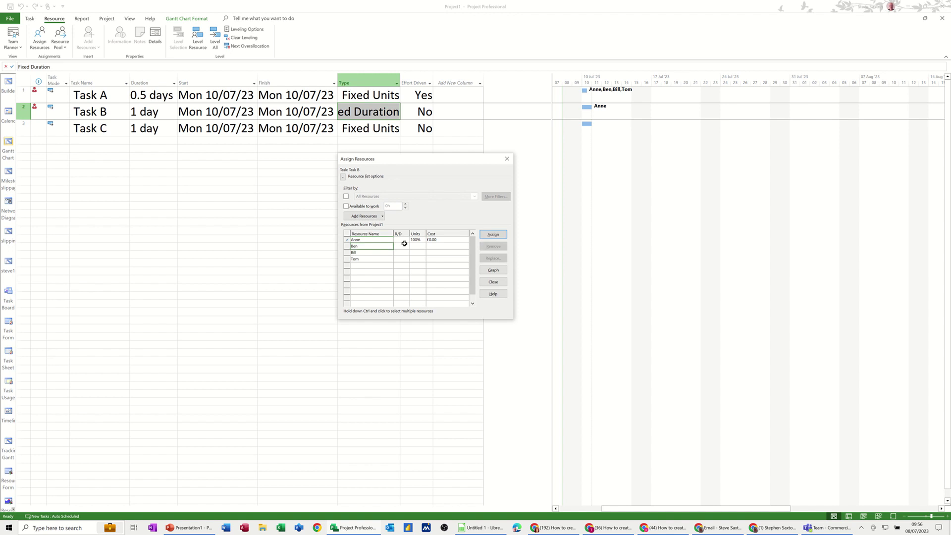
left_click(495, 234)
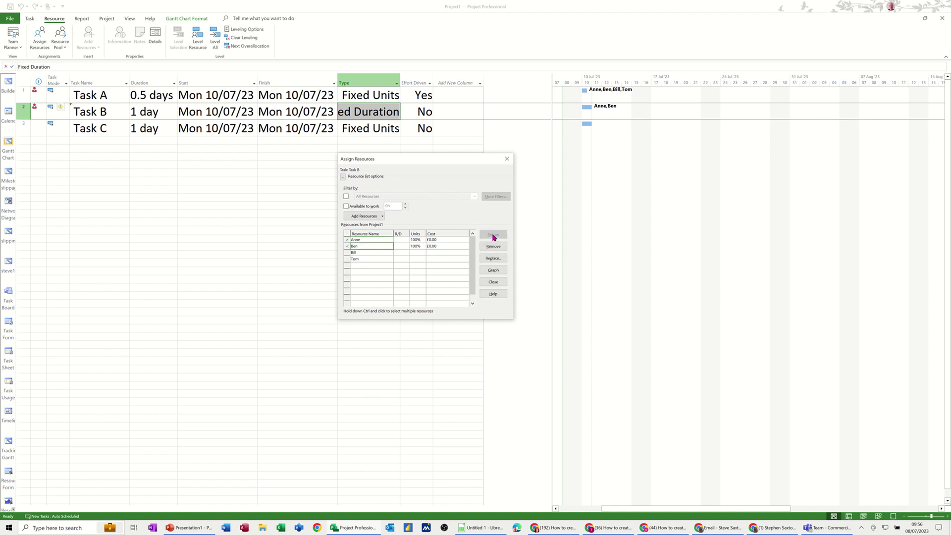
left_click(370, 253)
left_click(485, 236)
left_click_drag(358, 239, 361, 253)
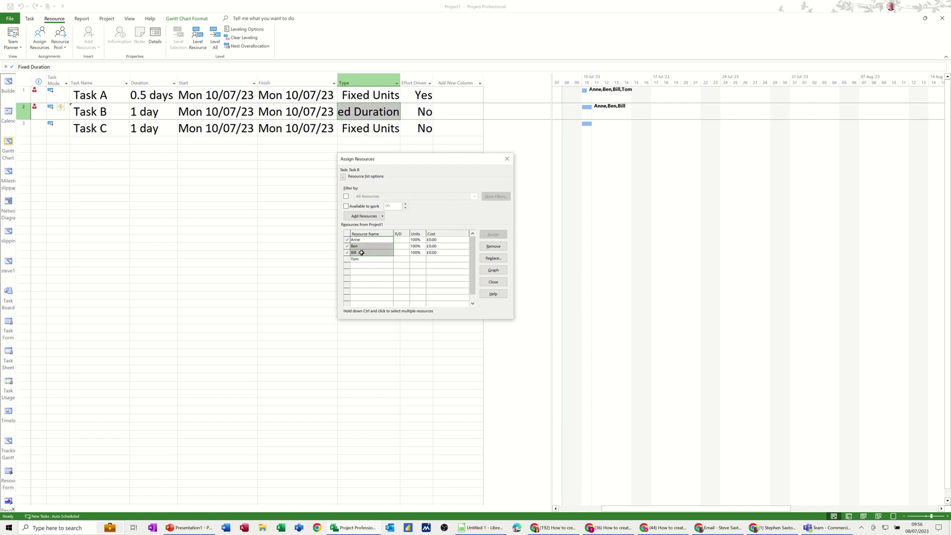
left_click(493, 246)
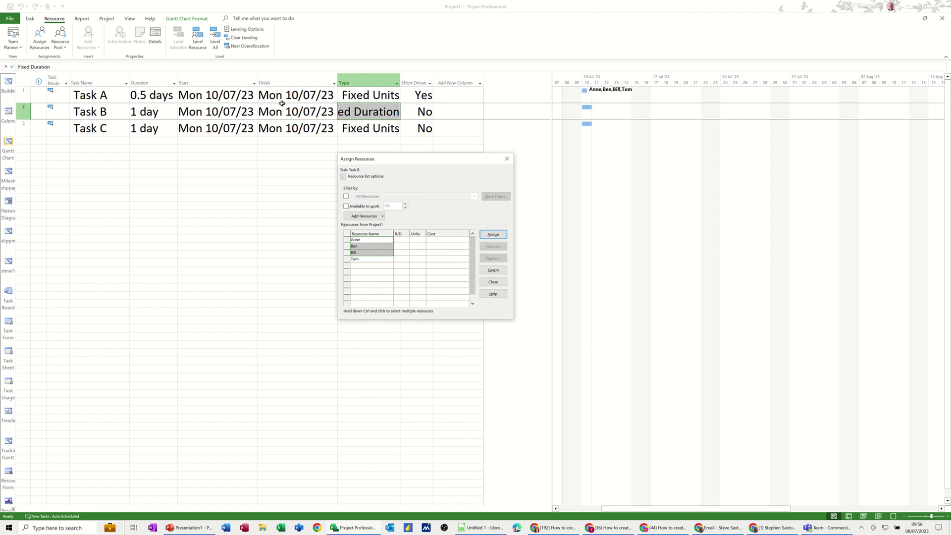
Fit the Type column to its contents and set Task B's Effort Driven value to Yes.
double_click(400, 83)
left_click(448, 111)
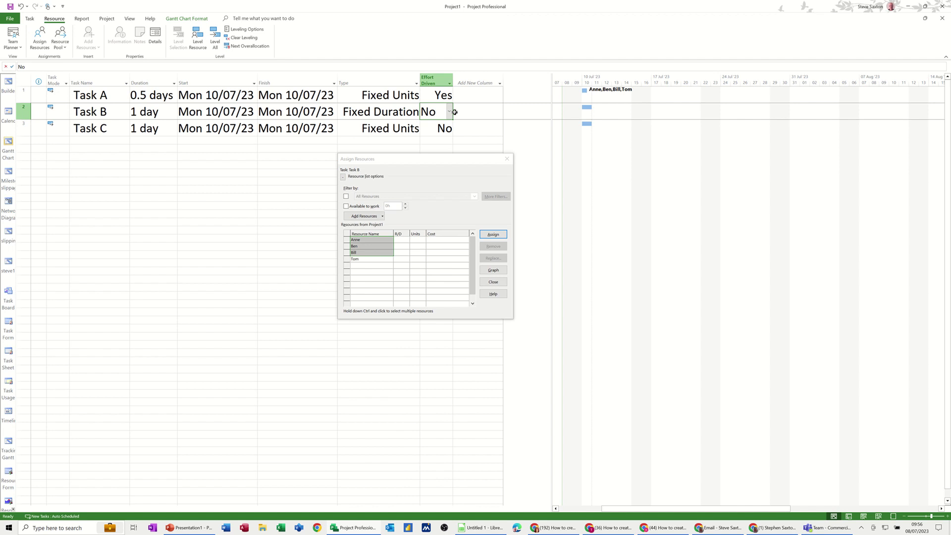
left_click(449, 113)
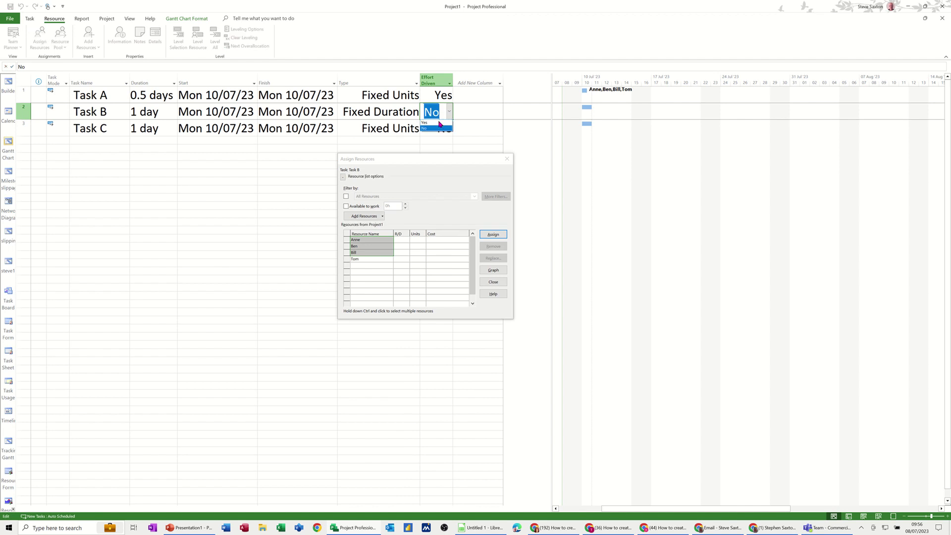
left_click(439, 121)
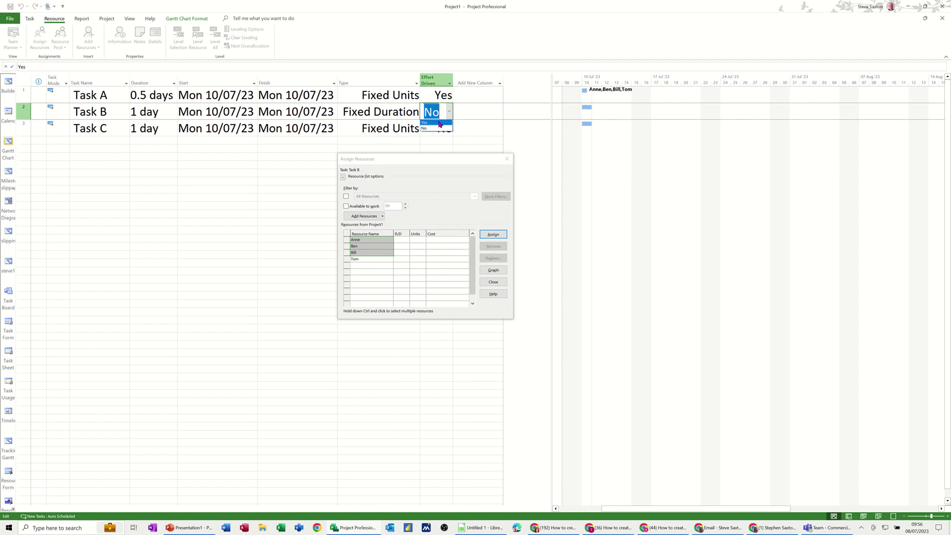
Assign the first listed resource to Task B and add the second listed resource in a separate assignment.
left_click(365, 239)
left_click(493, 234)
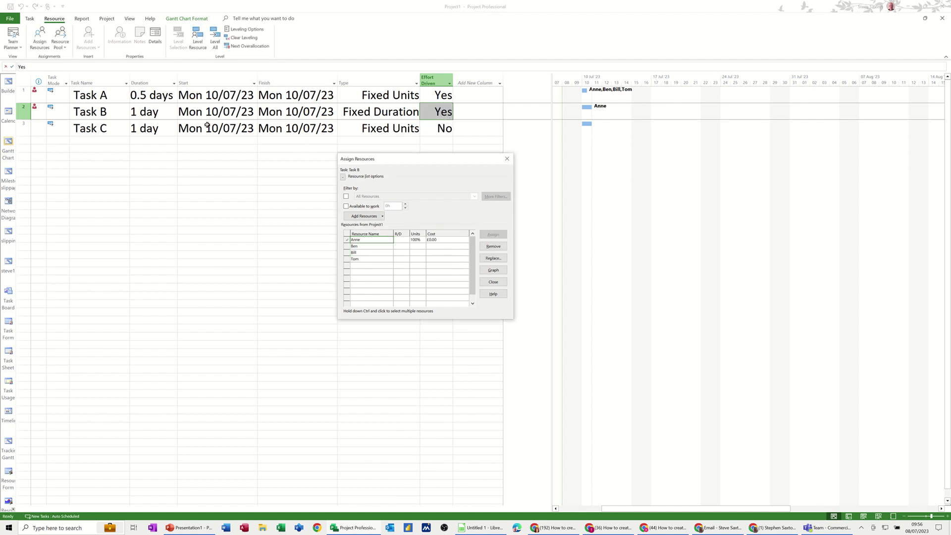
left_click(369, 246)
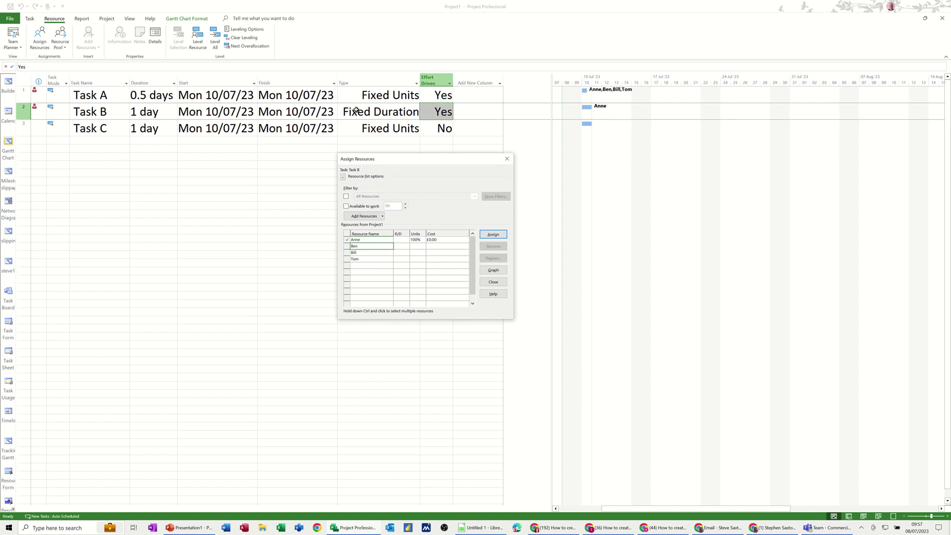
left_click(492, 236)
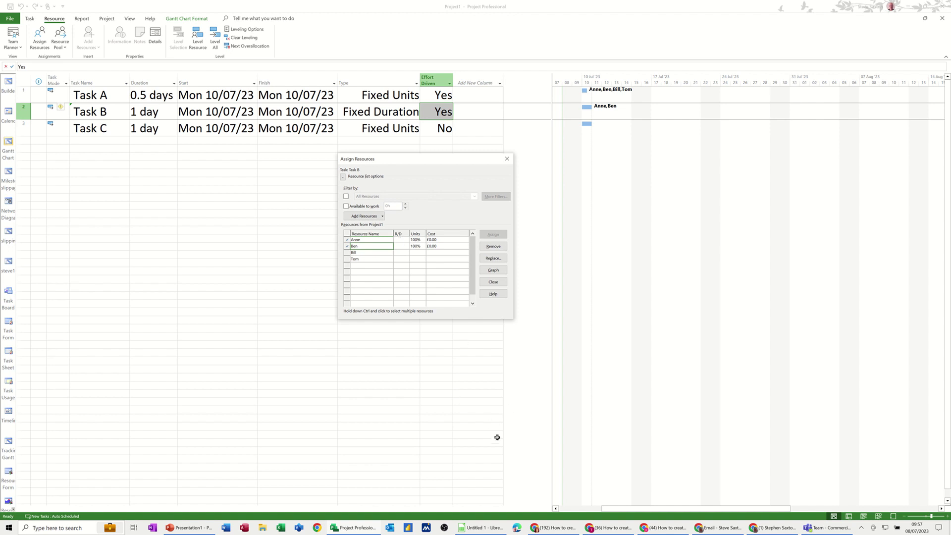
In the Resource Sheet, set the first resource's standard rate to £10.00/hr and fill it down to the other three resources.
left_click(878, 516)
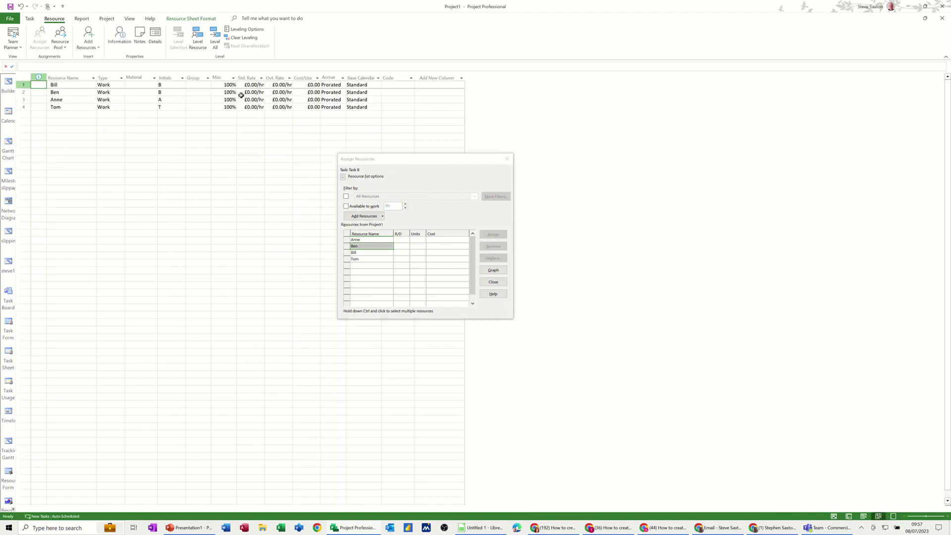
left_click(244, 85)
type("1")
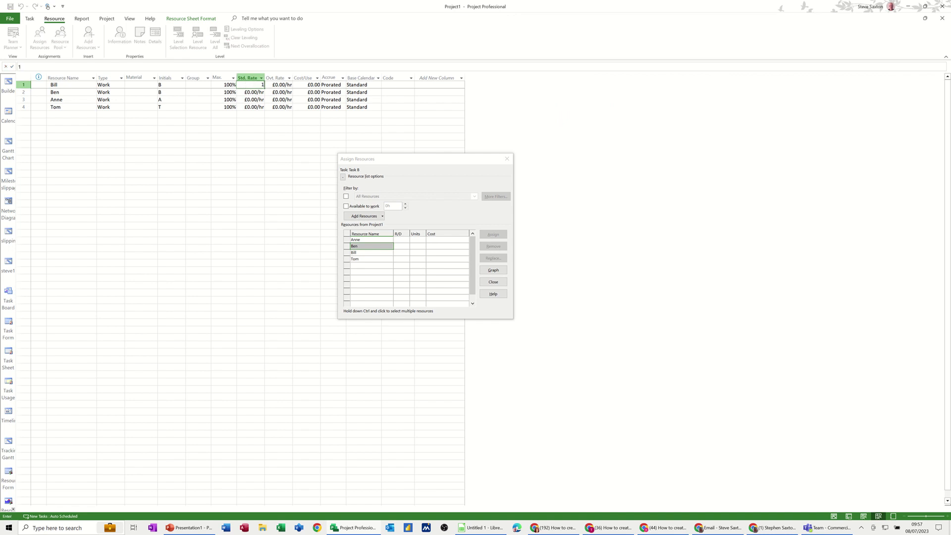
type("0")
left_click(130, 92)
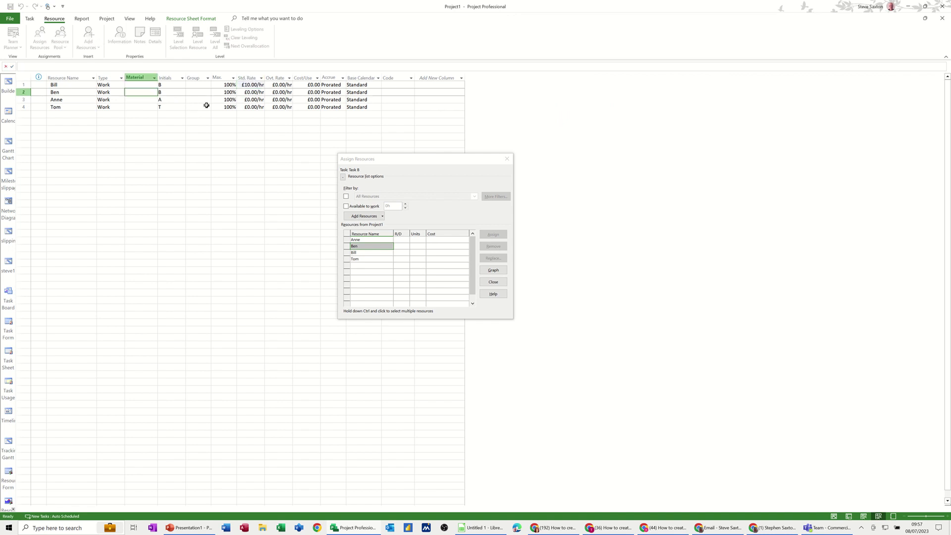
left_click(256, 85)
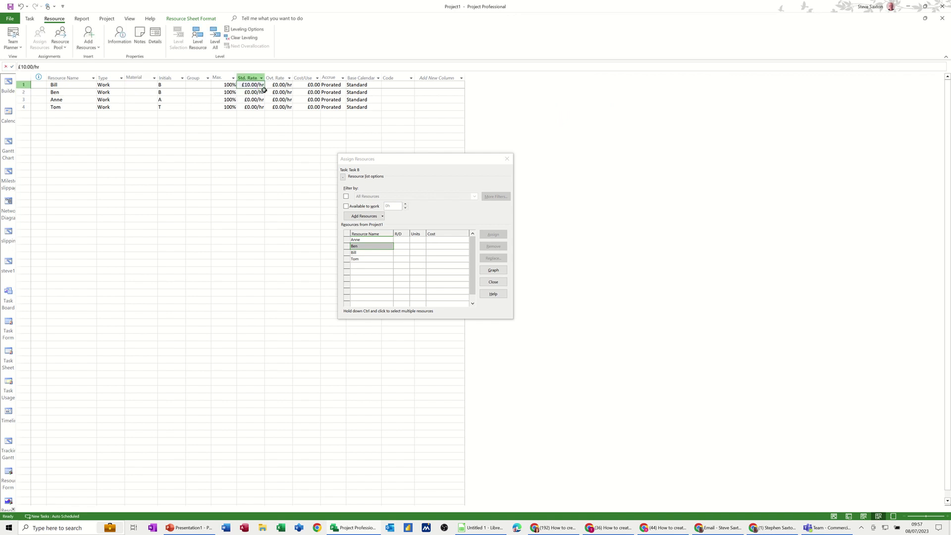
left_click_drag(264, 93, 261, 108)
left_click(213, 115)
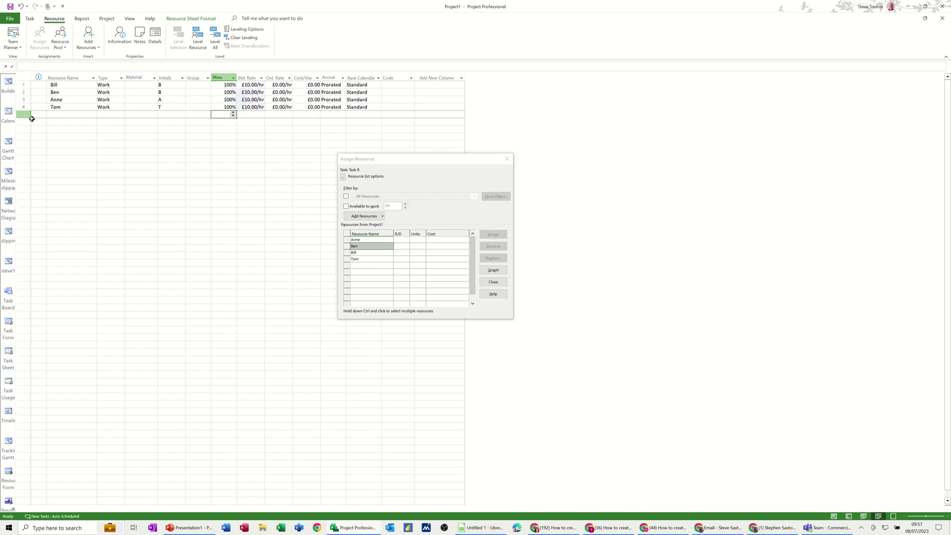
Return to the Gantt Chart and remove the second listed resource from Task B.
left_click(8, 142)
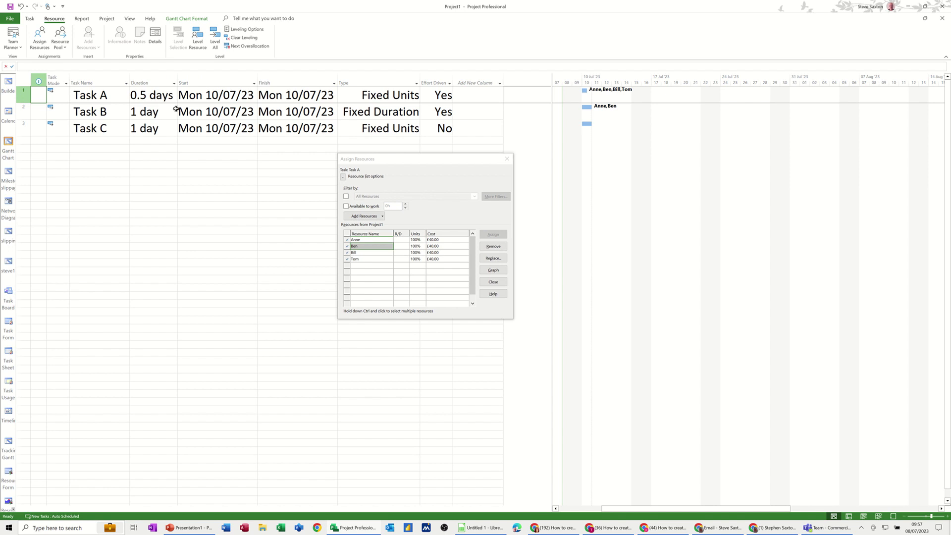
left_click(86, 111)
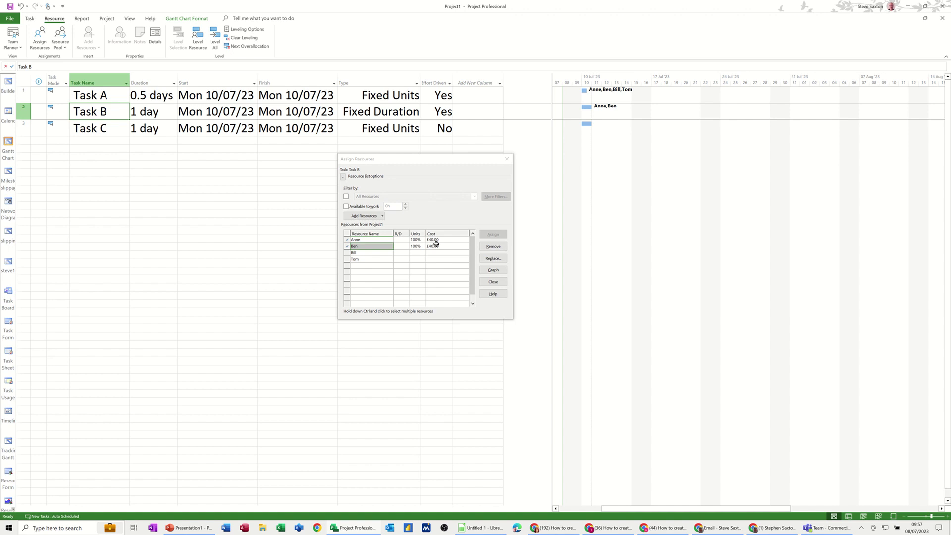
left_click(368, 246)
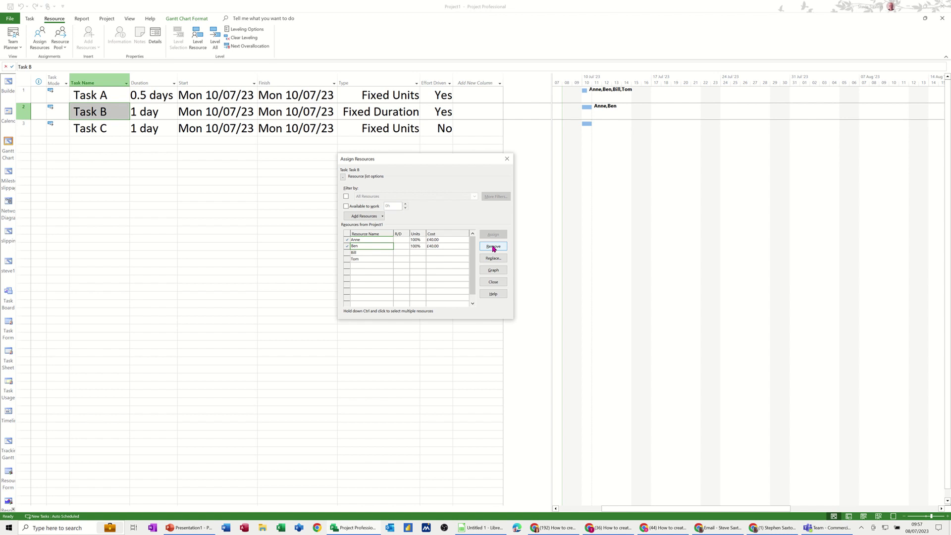
left_click(374, 252)
left_click(373, 246)
left_click(493, 247)
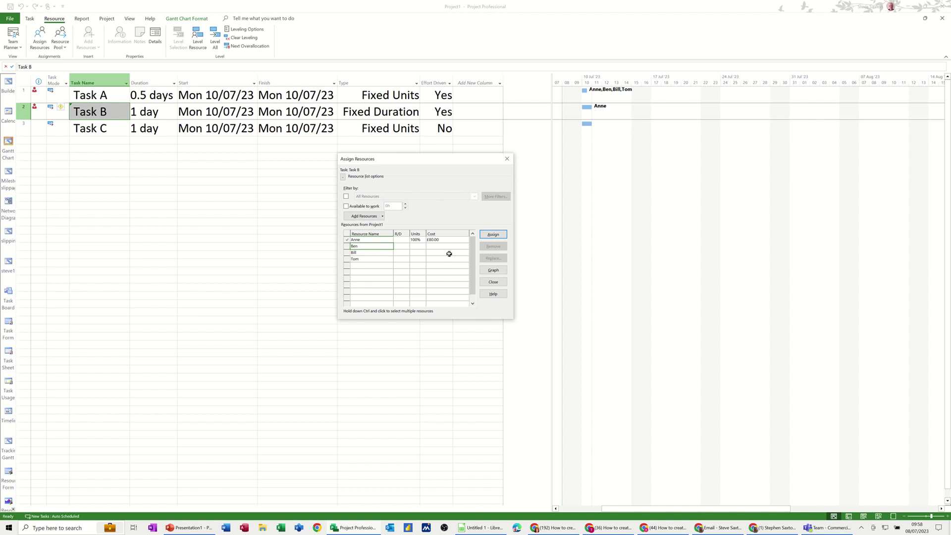
Assign the second listed resource to Task B again and show Resource Usage in the details pane.
left_click(493, 234)
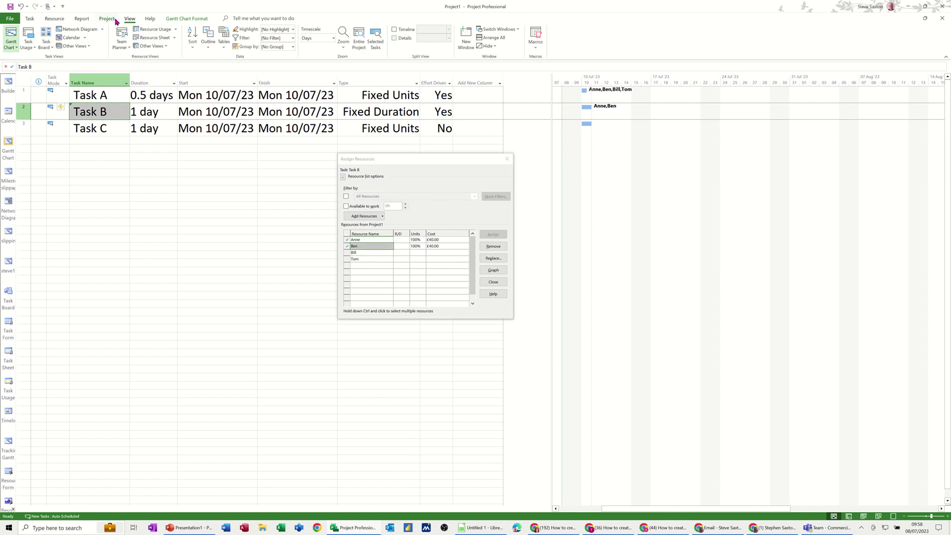
left_click(395, 38)
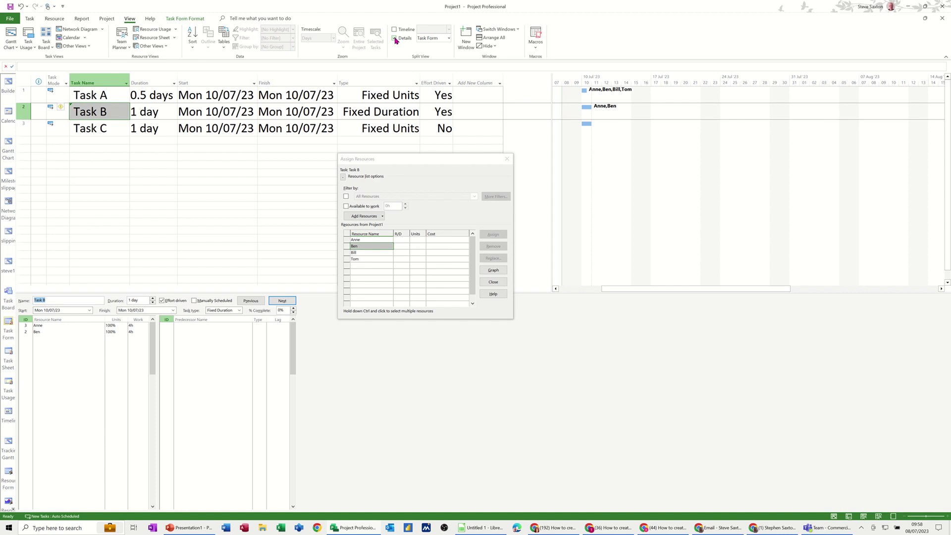
left_click(448, 39)
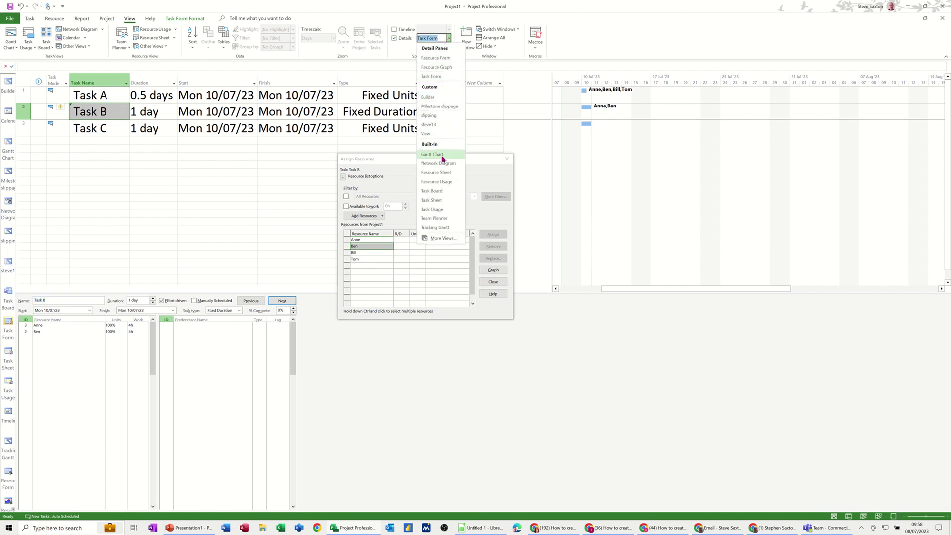
left_click(438, 182)
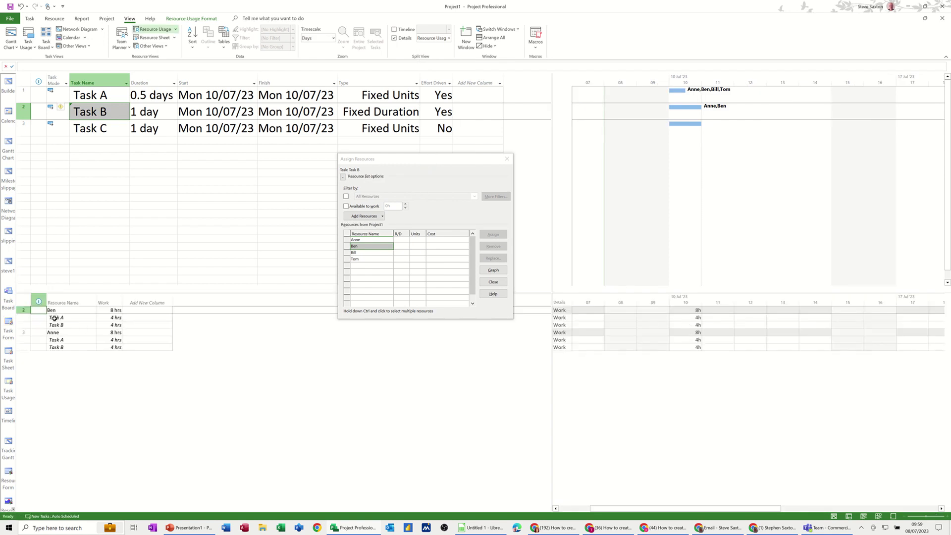
Examine both resources' work on Task B in Resource Usage and close the details pane.
left_click(109, 324)
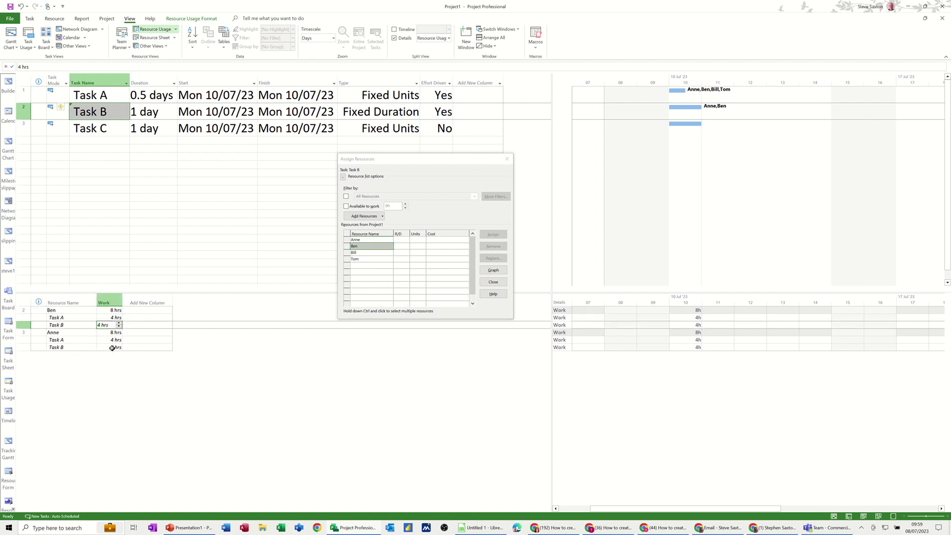
left_click(110, 347)
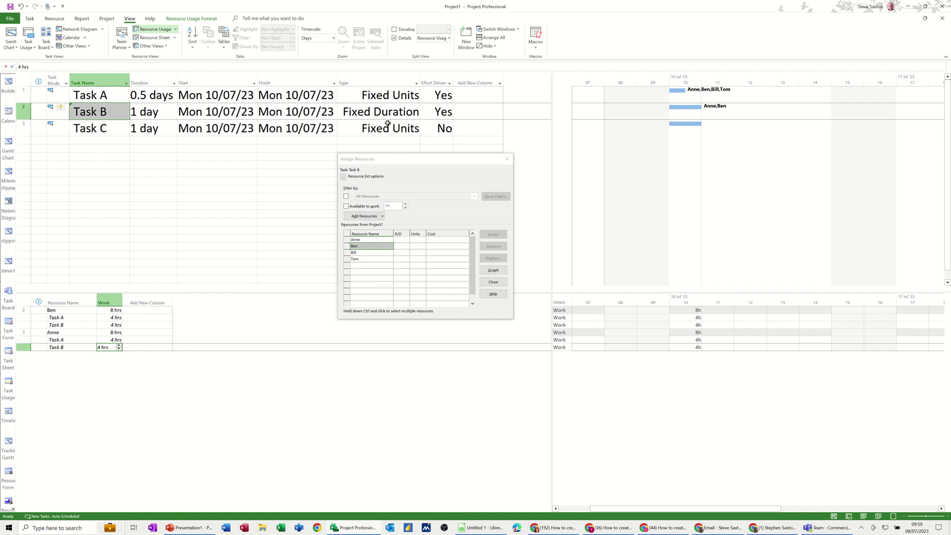
left_click(103, 111)
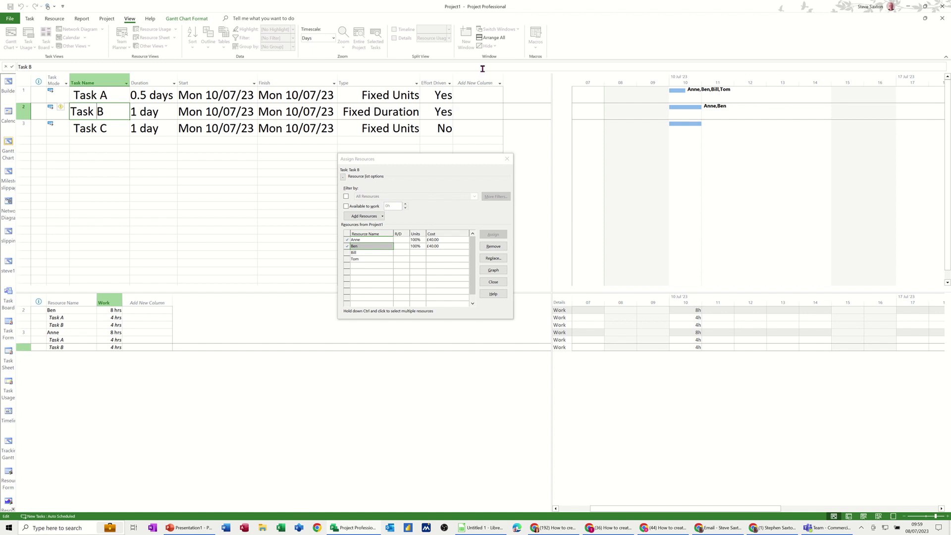
left_click(129, 18)
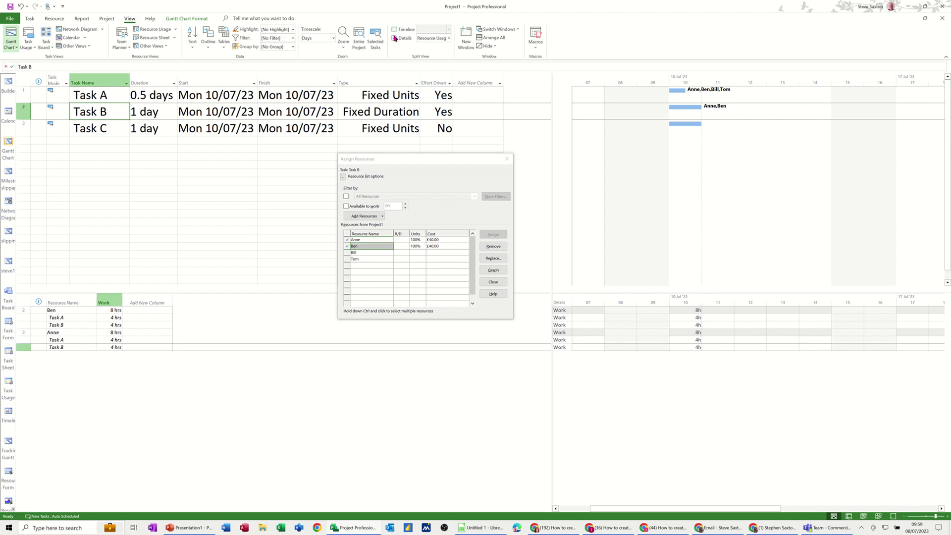
left_click(394, 39)
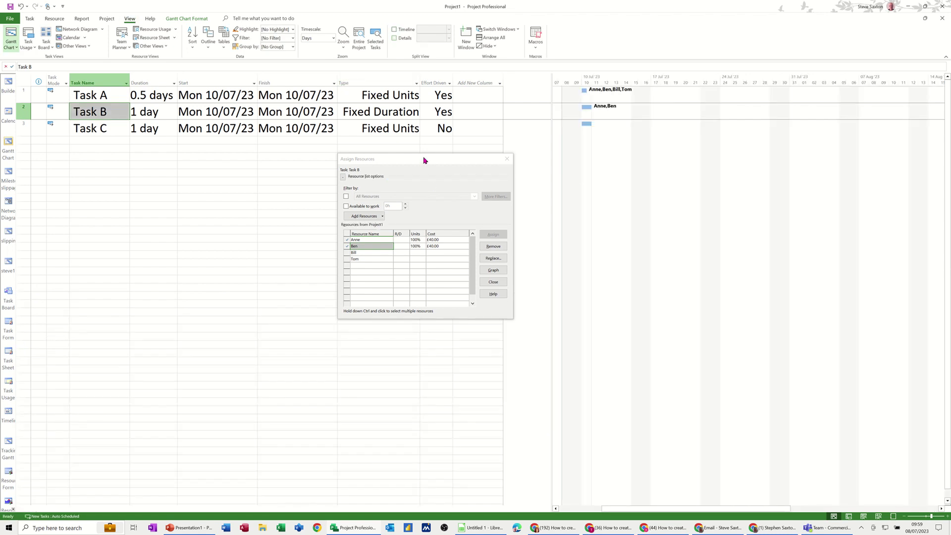
Set Task C's type to Fixed Work and move the Assign Resources dialog clear of the task table.
left_click_drag(424, 160, 359, 159)
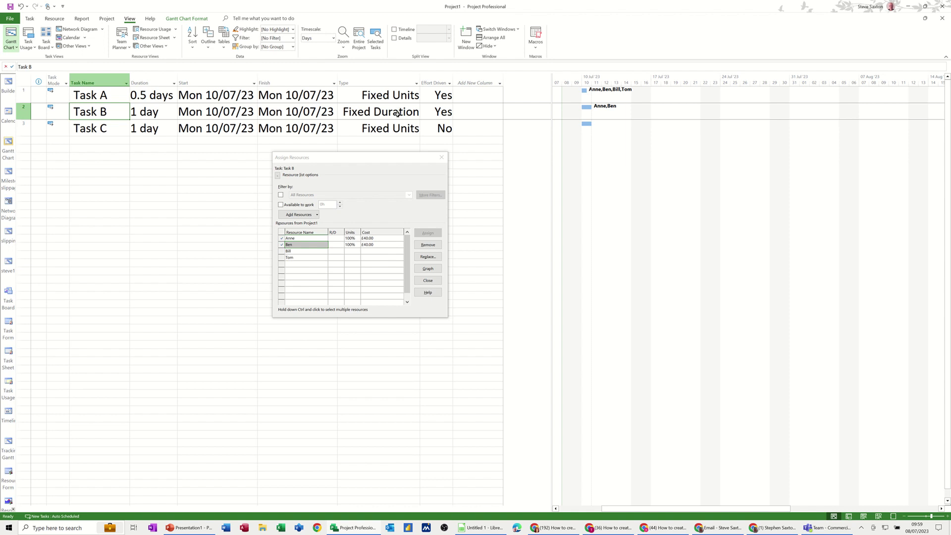
left_click(373, 129)
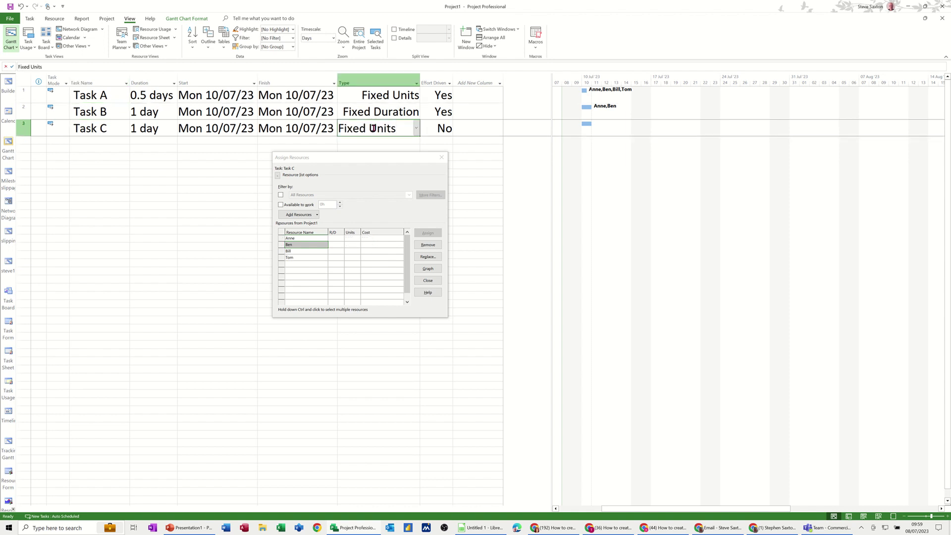
left_click(417, 129)
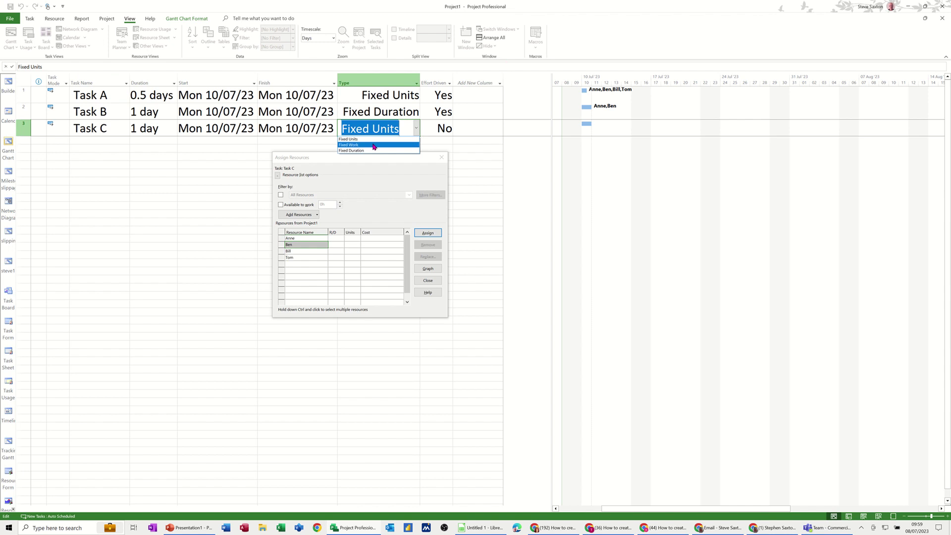
left_click(374, 146)
left_click(451, 129)
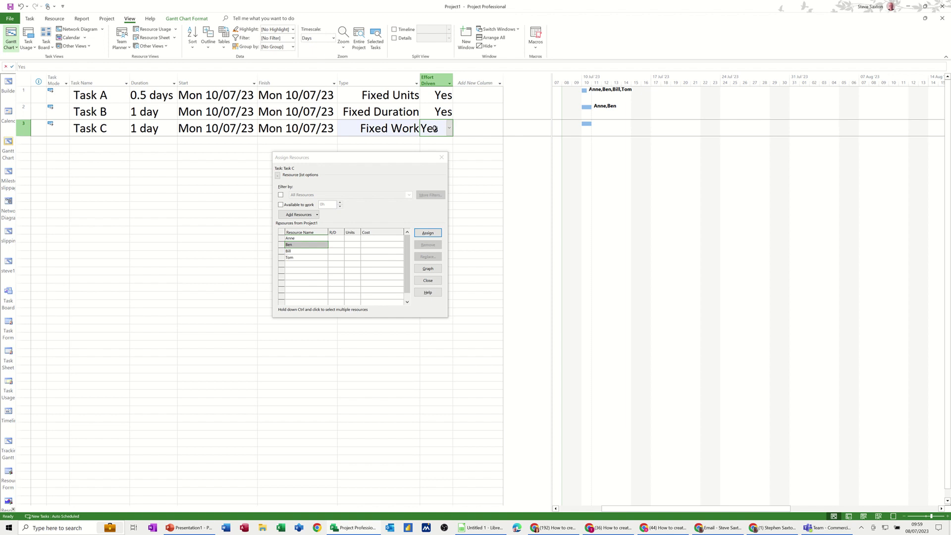
left_click(386, 128)
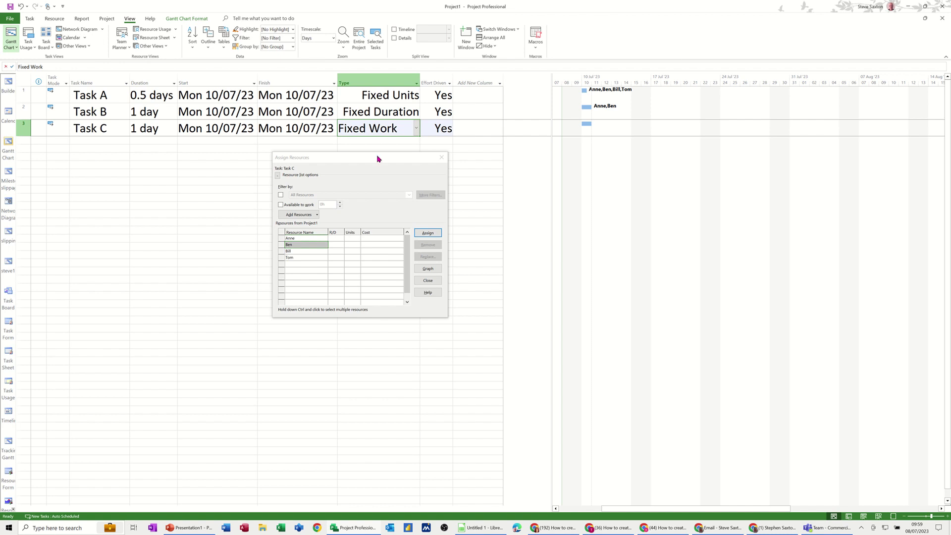
left_click_drag(378, 157, 447, 178)
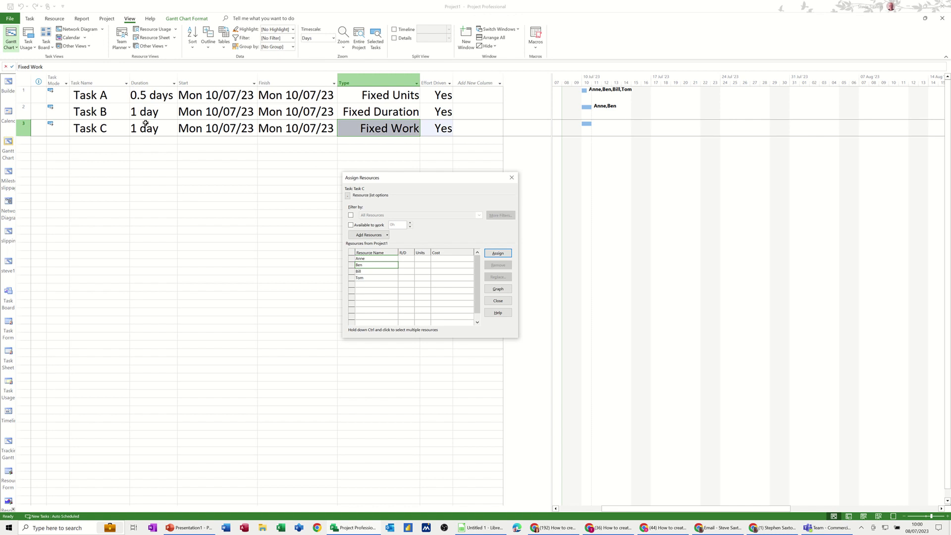
Insert a Work column before the Start column and widen the task table area.
left_click(187, 78)
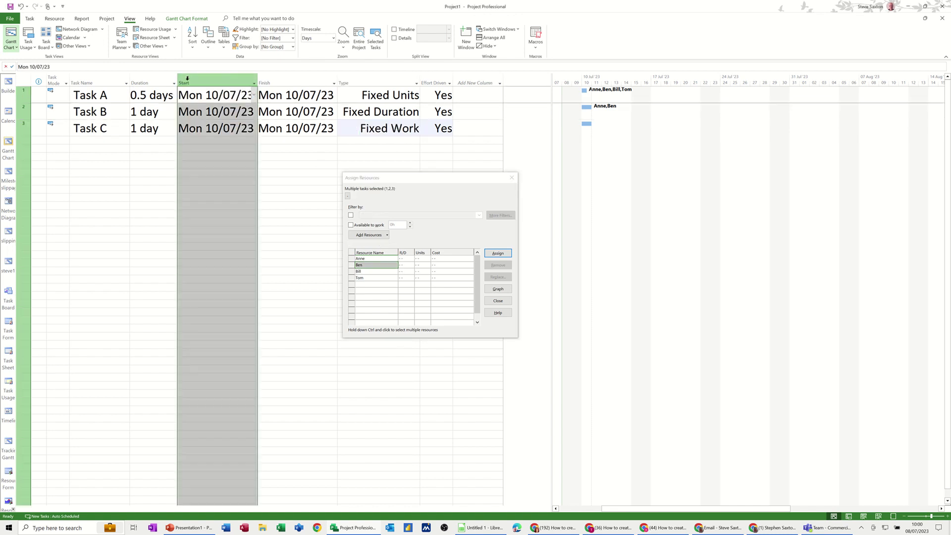
right_click(189, 79)
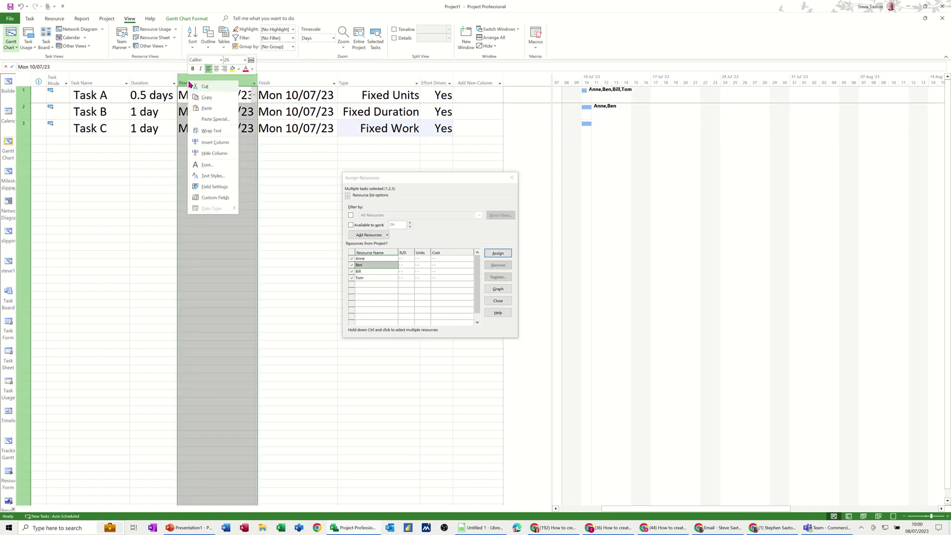
left_click(203, 142)
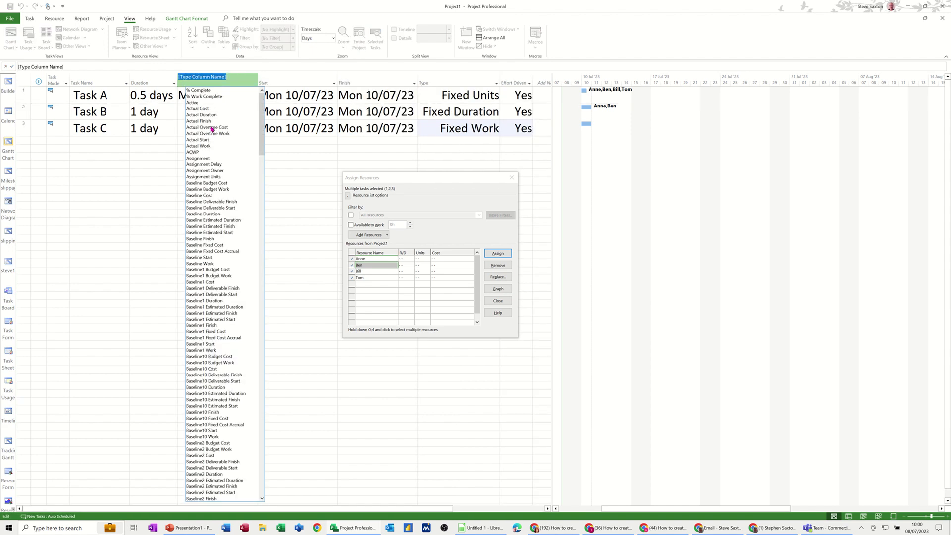
type("warning")
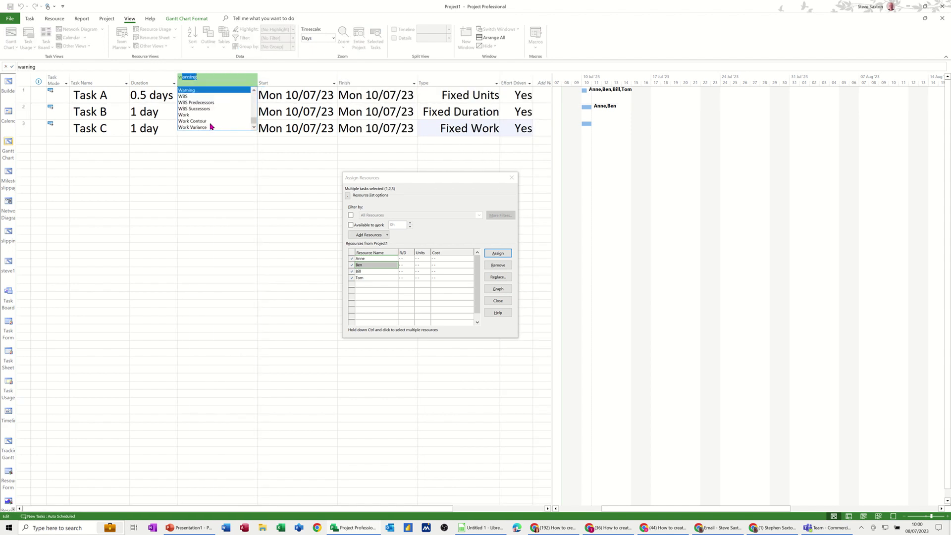
left_click(192, 116)
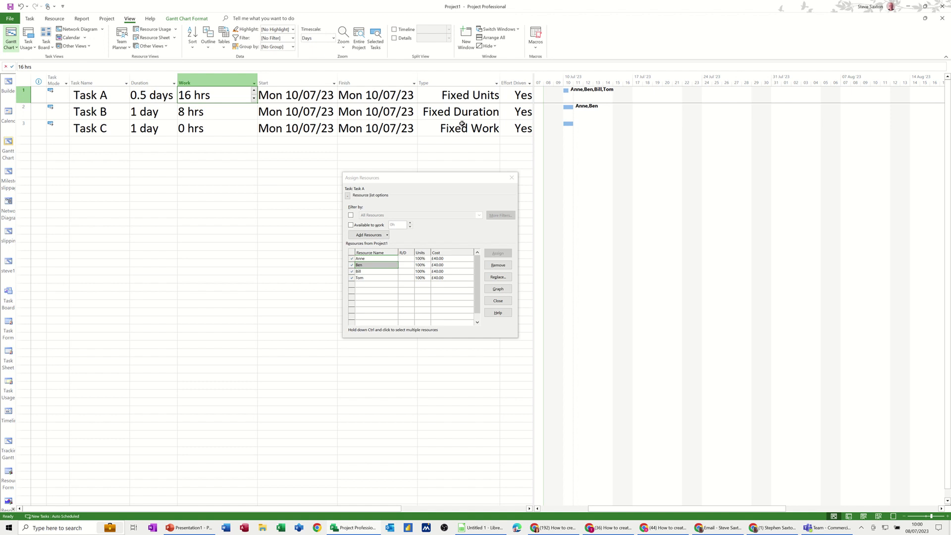
left_click(203, 130)
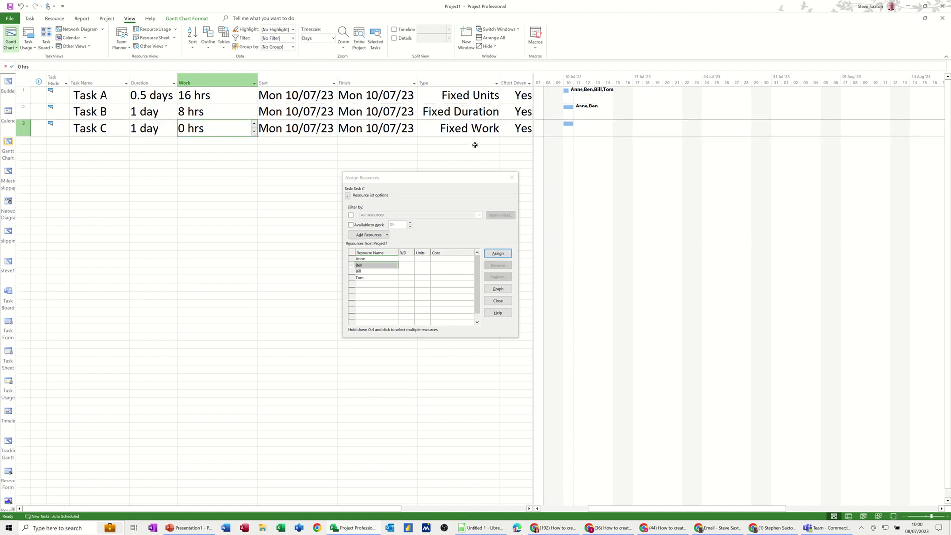
left_click_drag(533, 168, 565, 172)
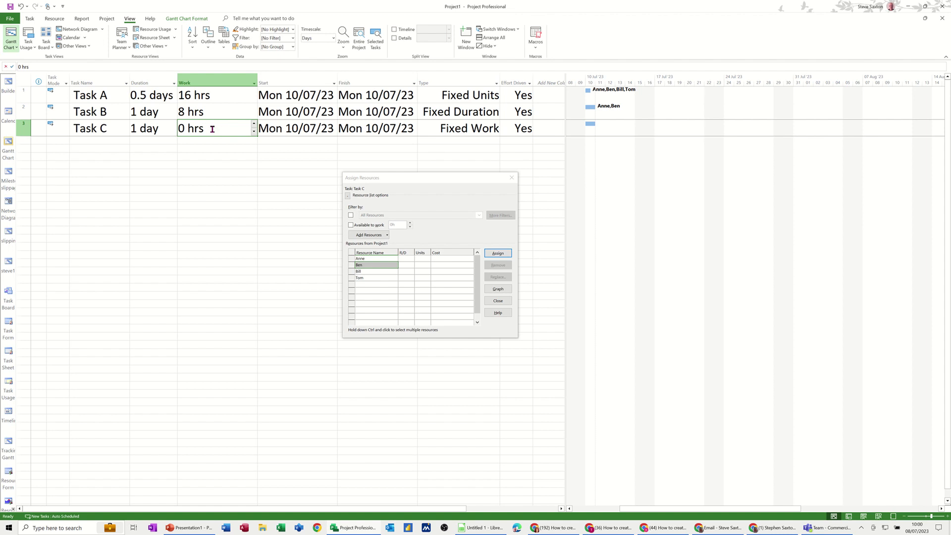
Set Task C's duration to 10 days and its work to 10 hrs.
left_click(149, 132)
type("10")
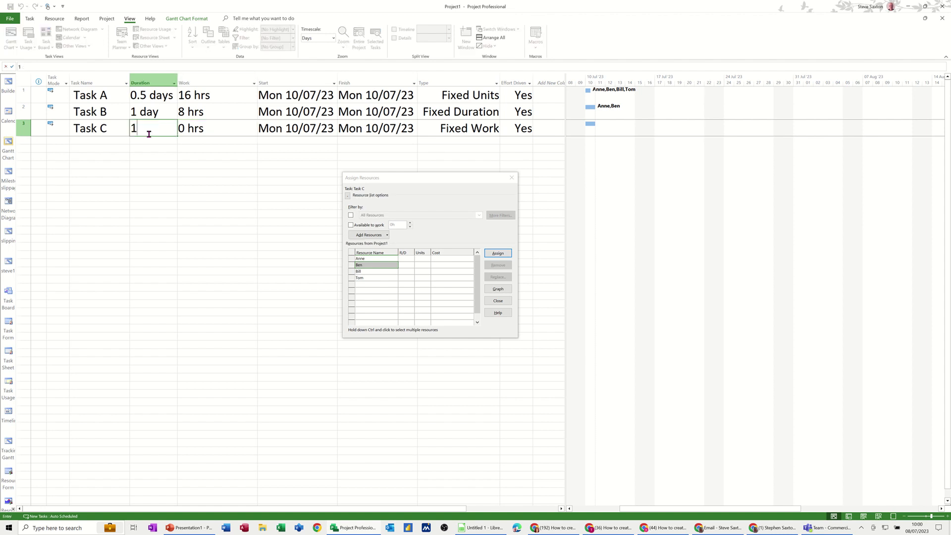
left_click(218, 131)
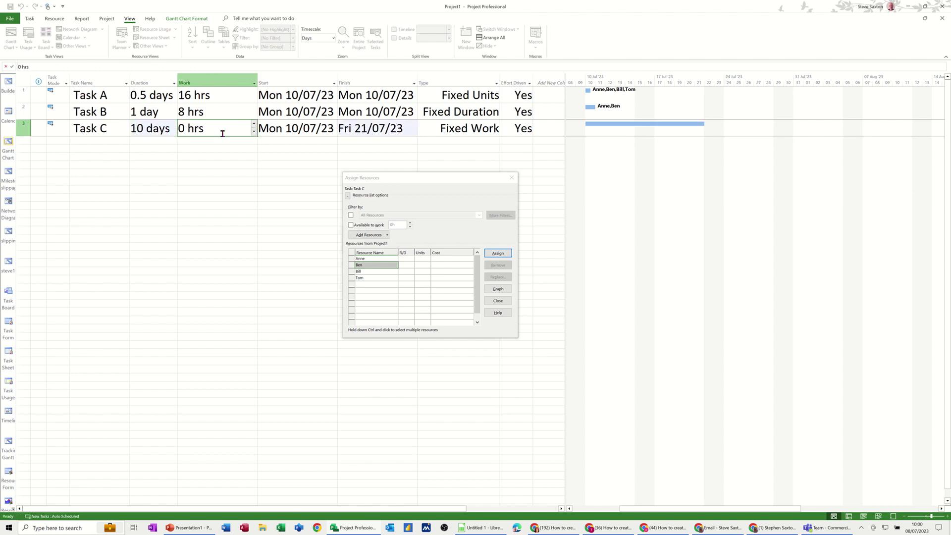
type("10")
left_click(162, 135)
left_click(213, 128)
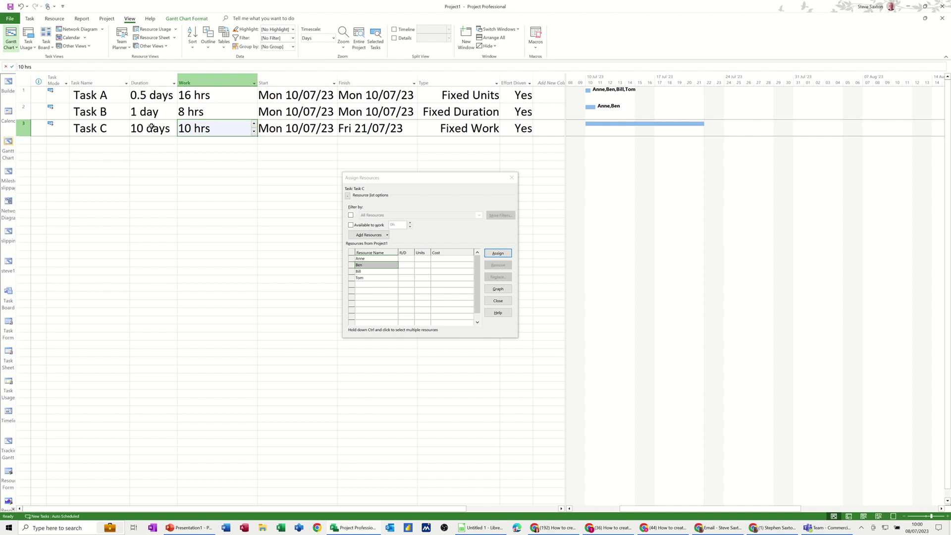
Assign the first listed resource to Task C and show Resource Usage in the details pane.
left_click(377, 259)
left_click(498, 254)
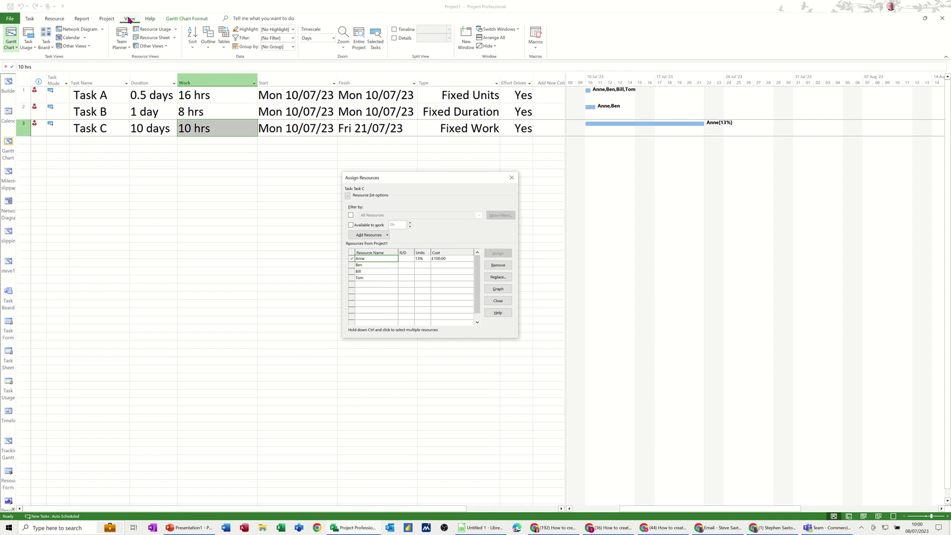
left_click(395, 39)
left_click(449, 39)
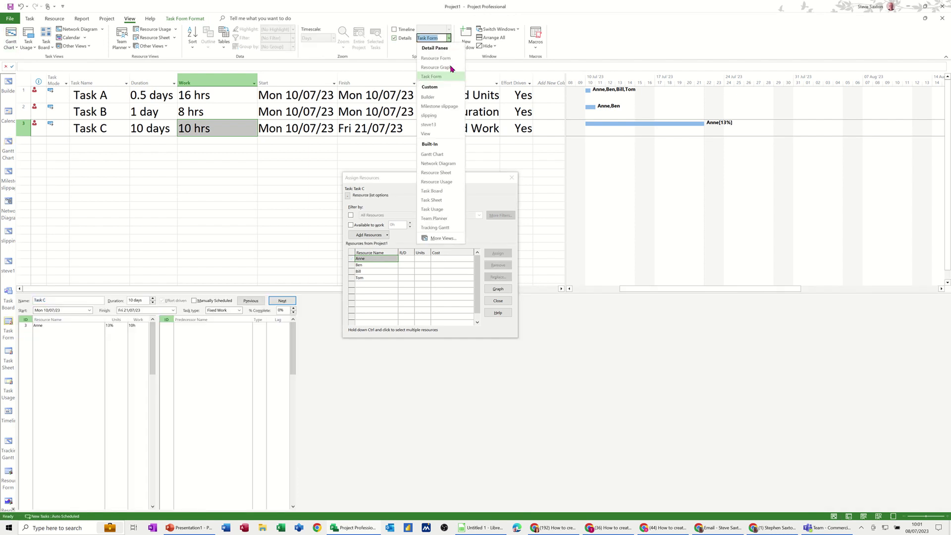
left_click(438, 184)
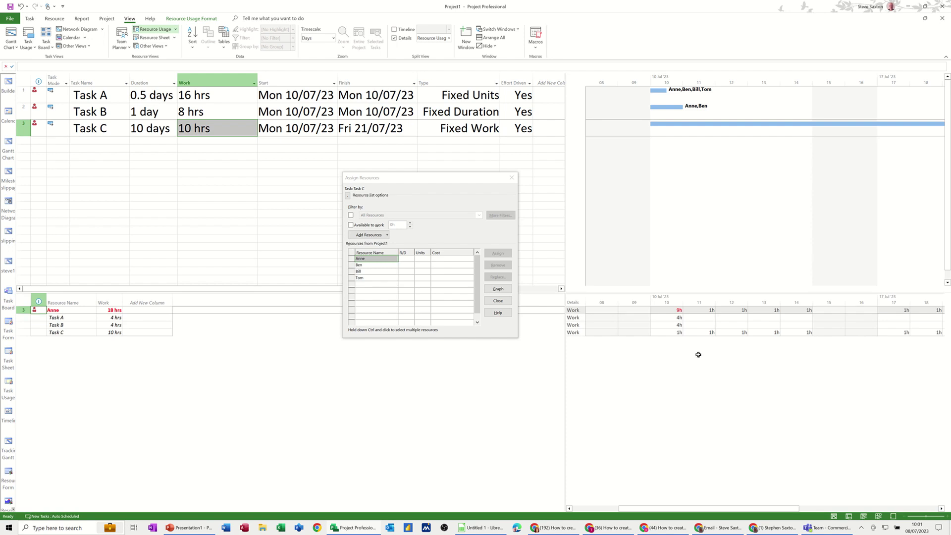
Examine the first resource's daily Task C work from 10 to 14 July and close the details pane.
left_click(673, 333)
left_click(705, 333)
left_click(735, 335)
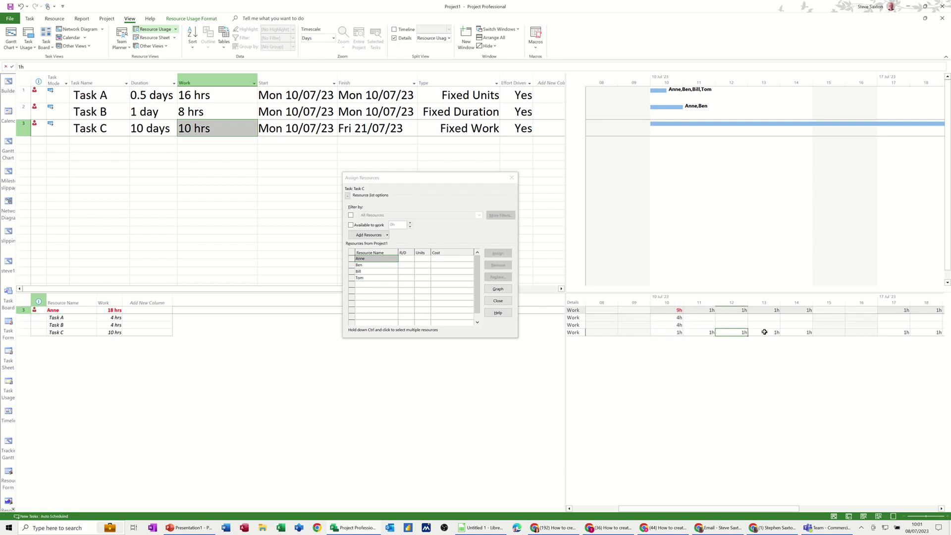
left_click(764, 332)
left_click(794, 333)
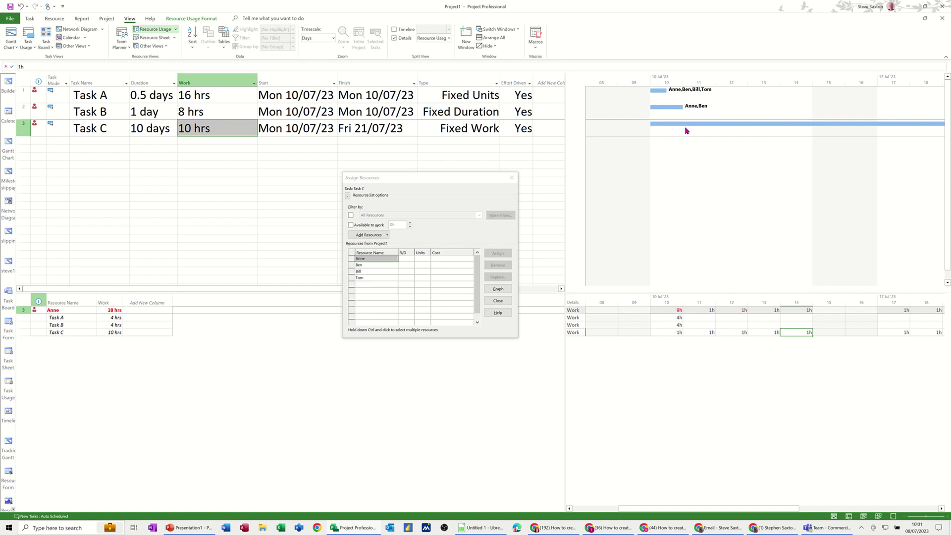
left_click(394, 38)
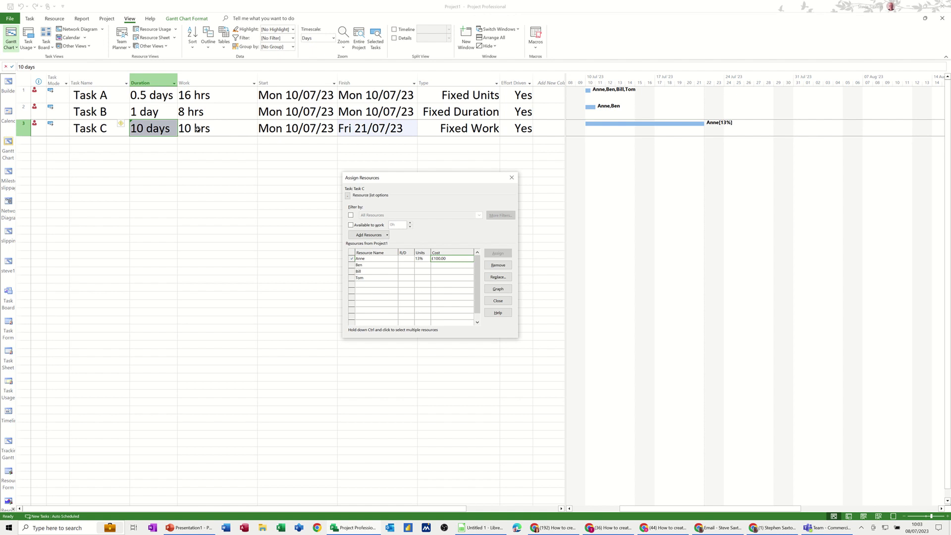
Assign the second listed resource to Task C alongside the first one.
left_click(368, 266)
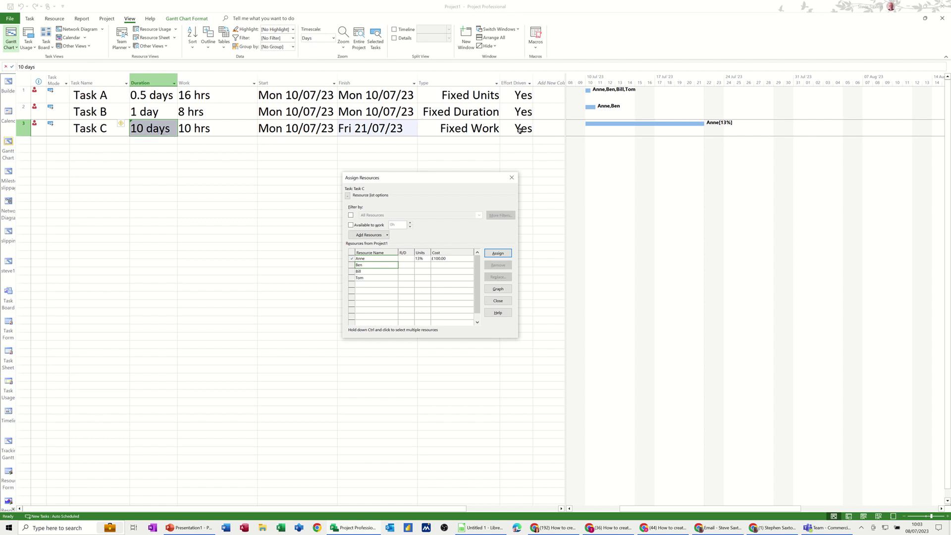
left_click(496, 255)
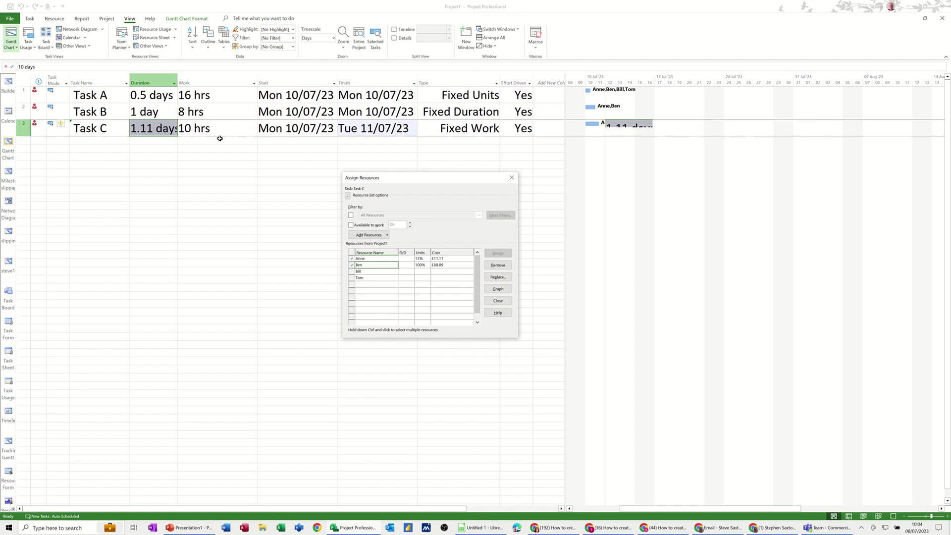
left_click(147, 129)
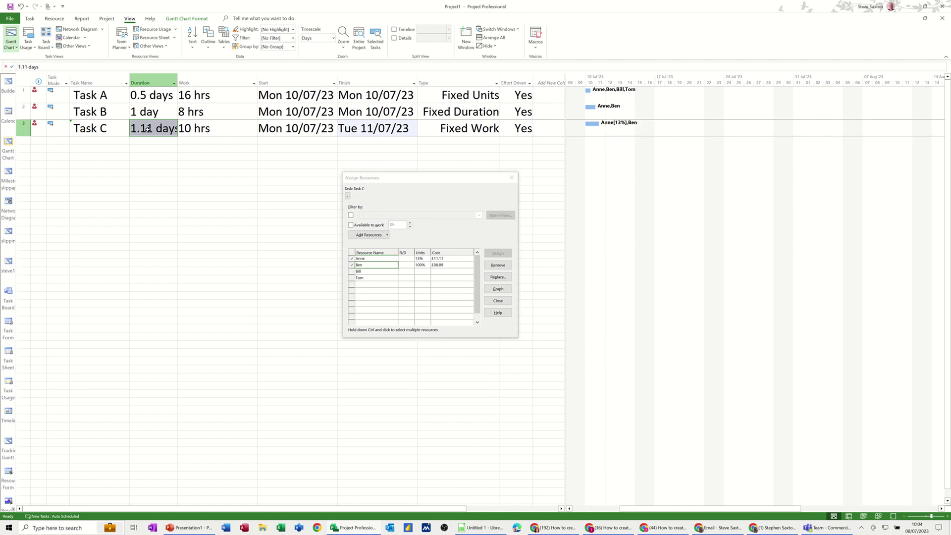
left_click(147, 129)
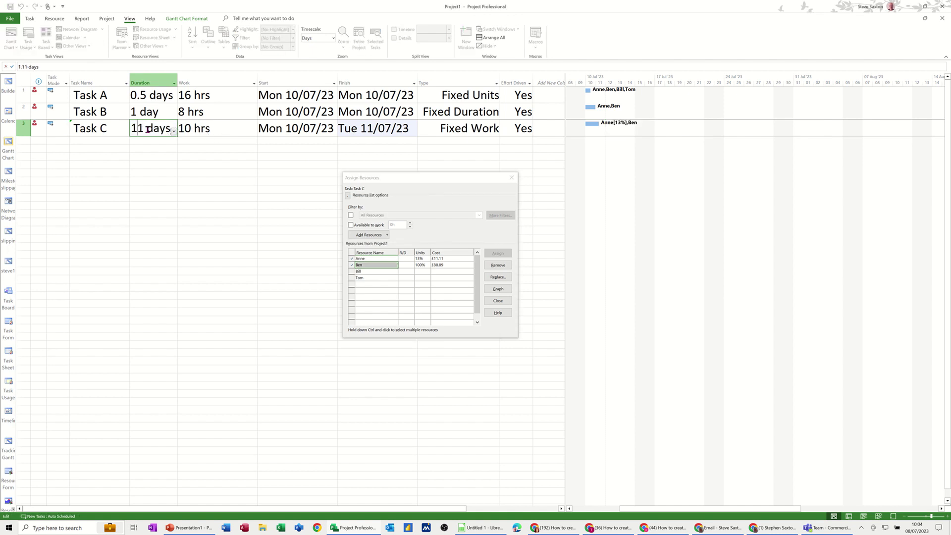
type("10")
key("Delete")
key("BackSpace")
key("BackSpace")
type("0")
key("BackSpace")
key("Return")
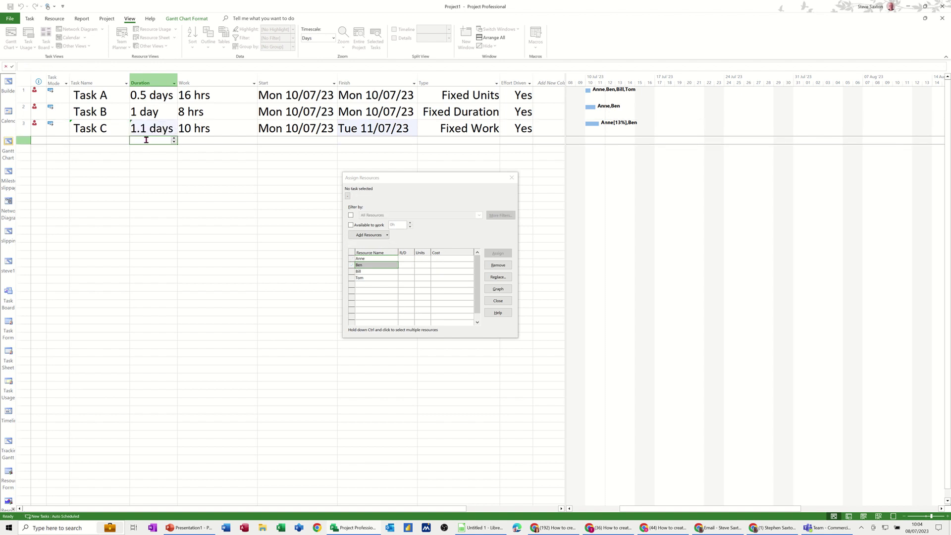
Set Task C's duration to 10 days and keep the task selected for its resource assignments.
left_click(151, 129)
type("1")
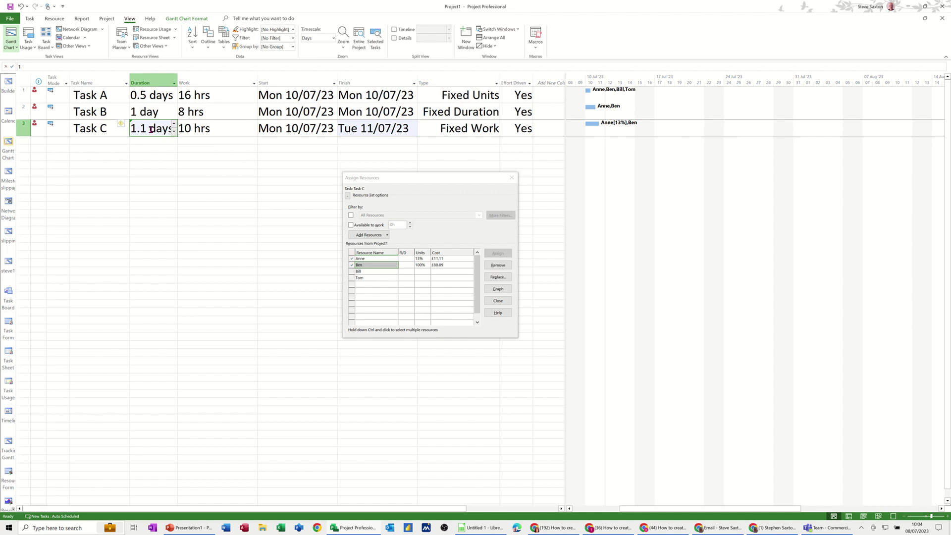
type("0")
key("Return")
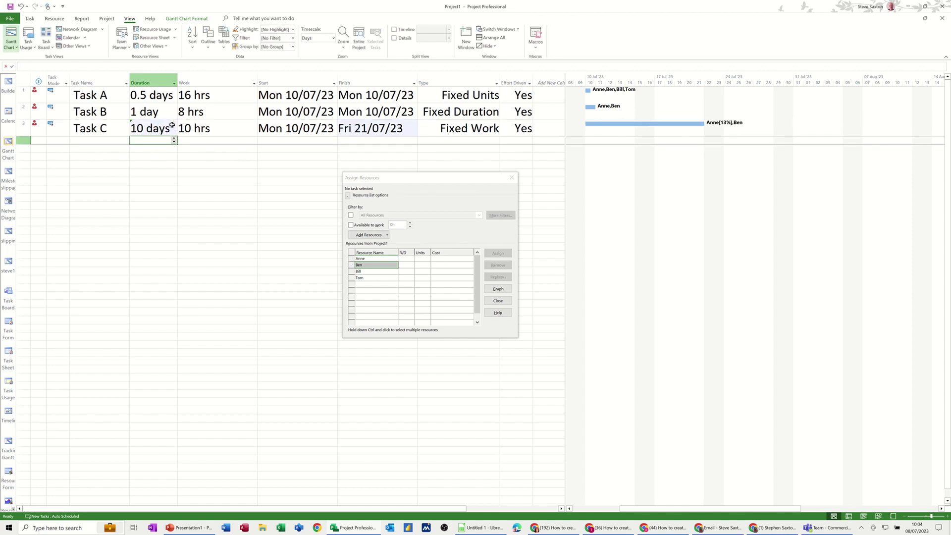
left_click(168, 128)
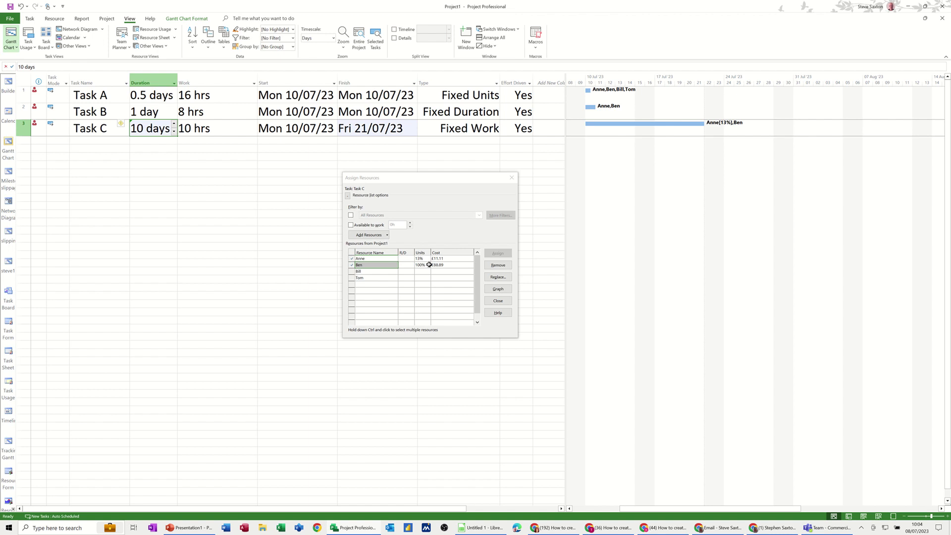
Show Resource Usage in the details pane below the Gantt chart, moving the Assign Resources dialog clear of it.
left_click_drag(434, 178, 355, 171)
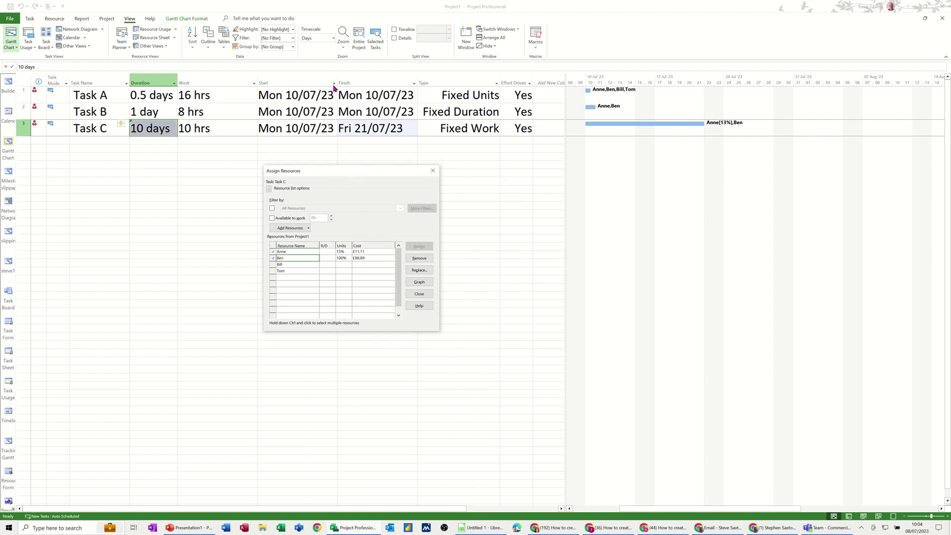
left_click(395, 39)
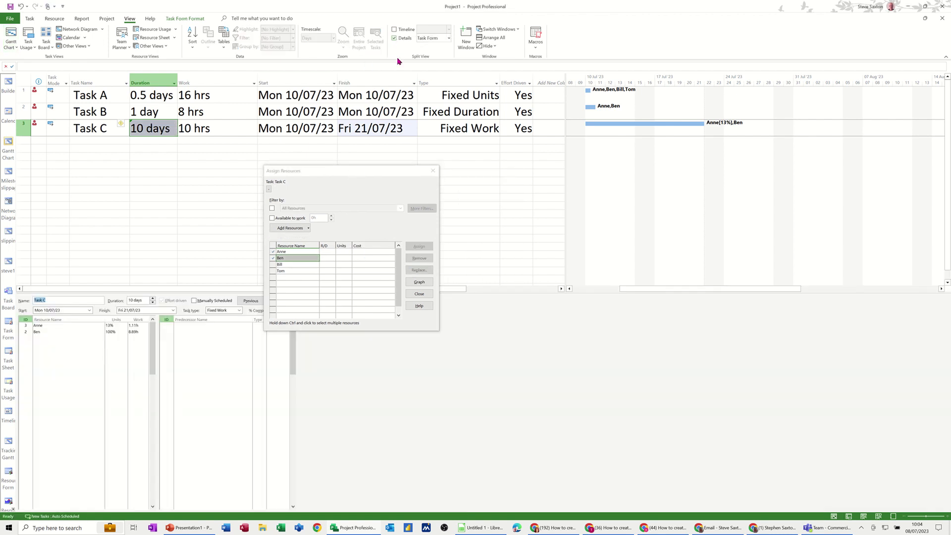
left_click_drag(377, 171, 374, 127)
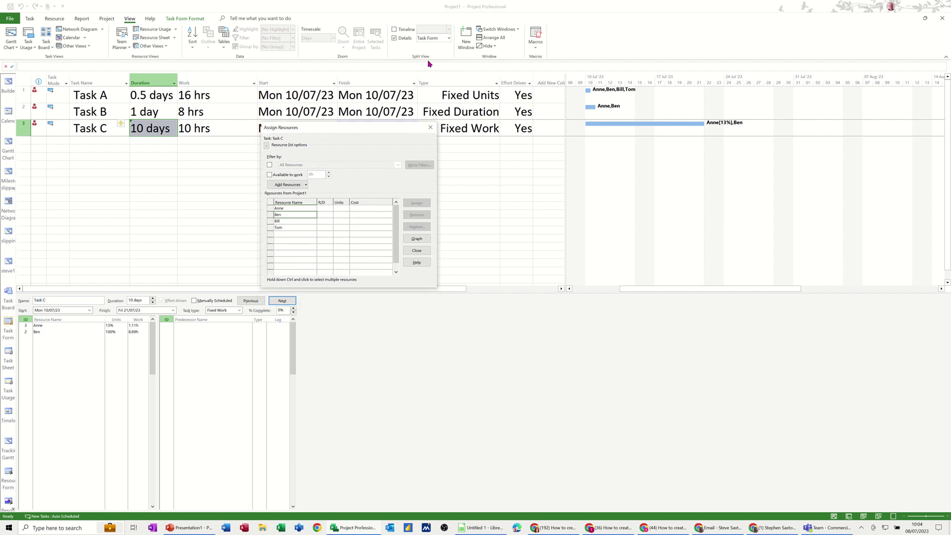
left_click(449, 38)
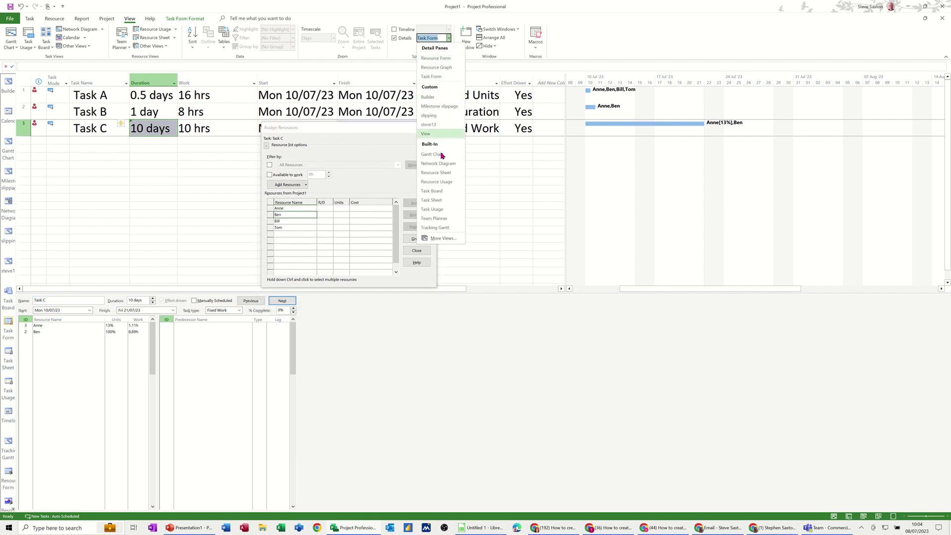
left_click(443, 183)
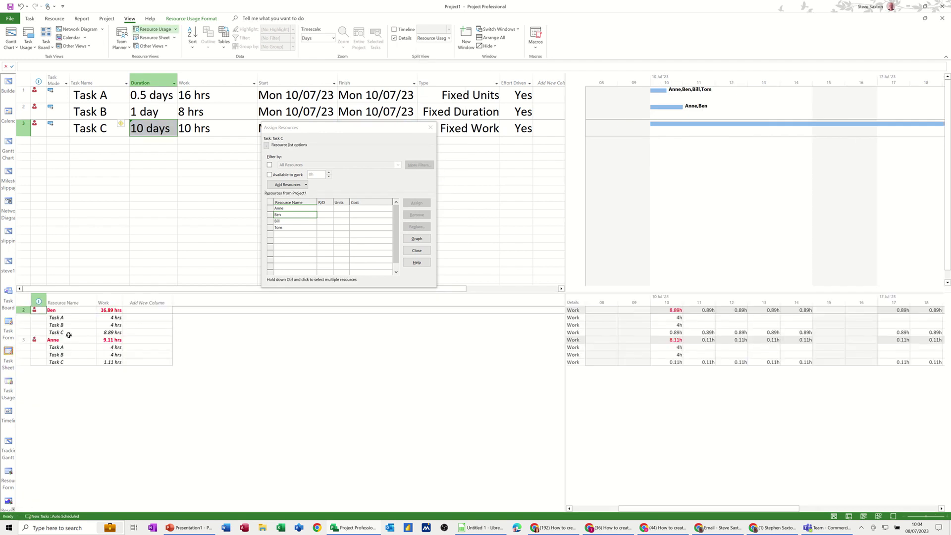
Set both resources' Task C work on 10 July to 0.5 hours each.
left_click(116, 333)
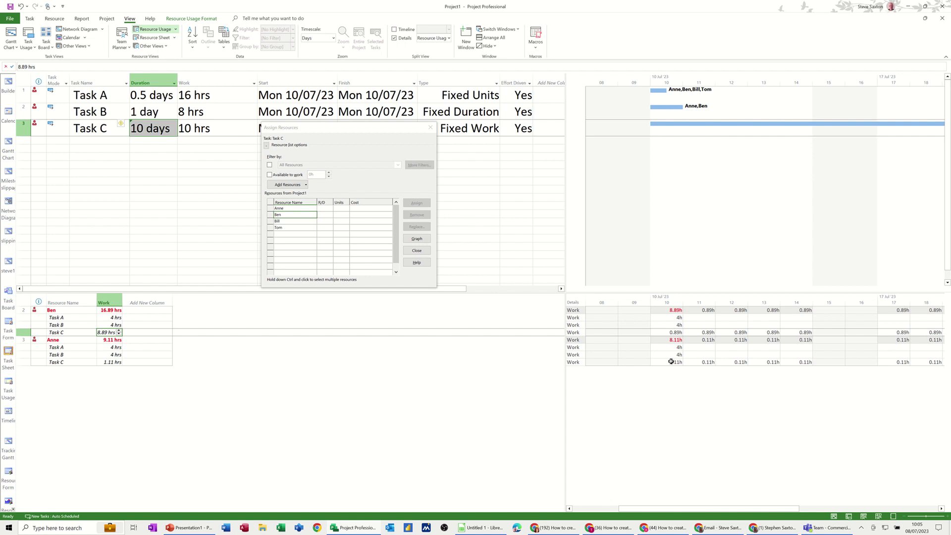
left_click(673, 332)
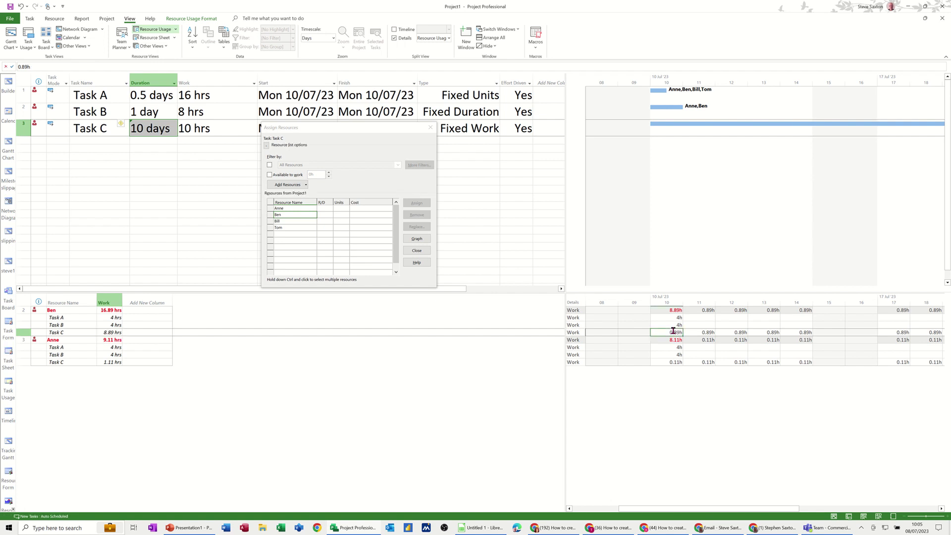
type(".")
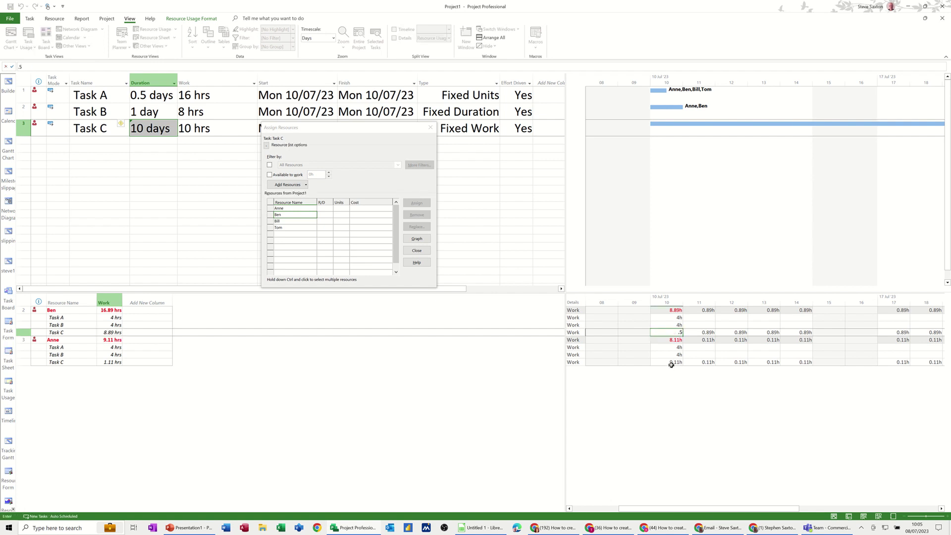
type("5")
left_click(671, 362)
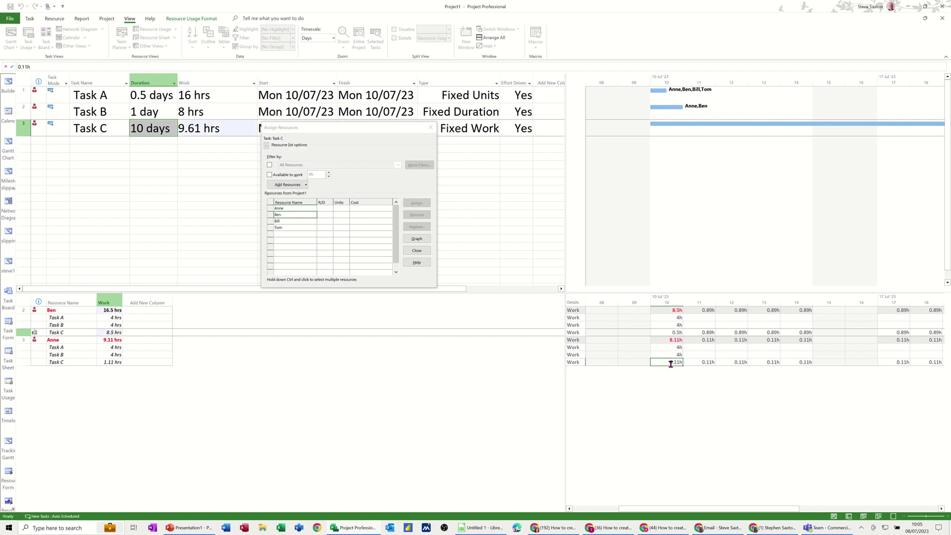
type(".5")
left_click(686, 362)
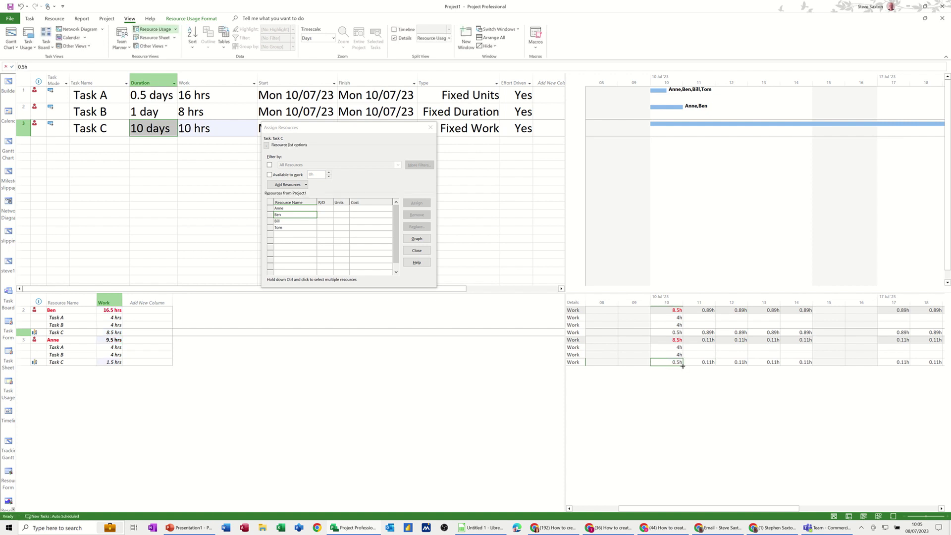
Fill the 0.5-hour Task C work from 10 July across to 14 July for both resources.
left_click_drag(683, 366, 813, 369)
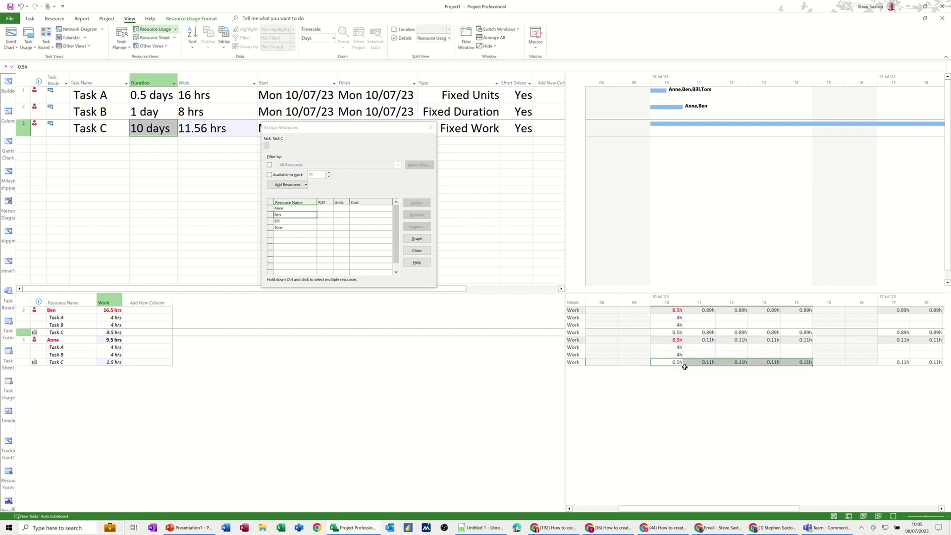
left_click(677, 333)
left_click_drag(684, 336, 815, 338)
Set both resources' Task C work on 17 July to 0.5 hours each.
left_click(904, 333)
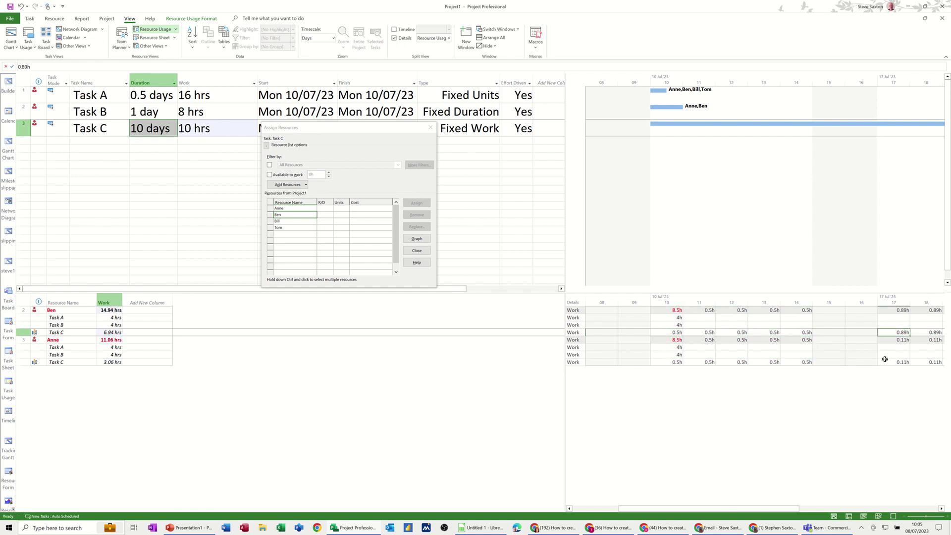
type(".5")
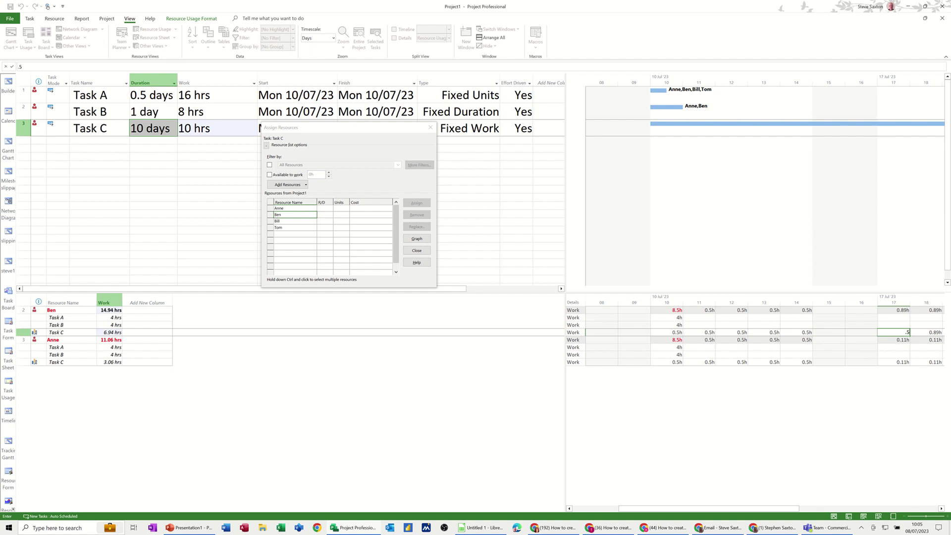
left_click(895, 362)
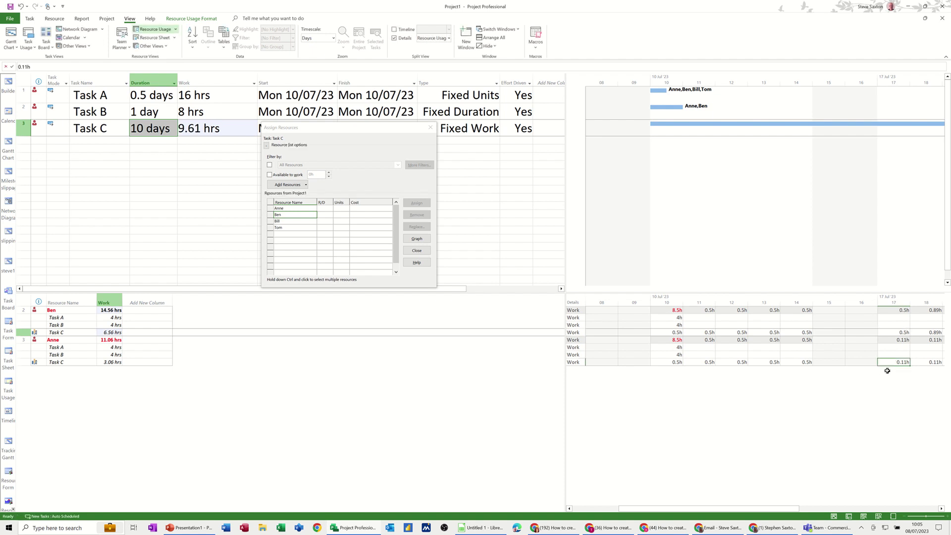
type(".5")
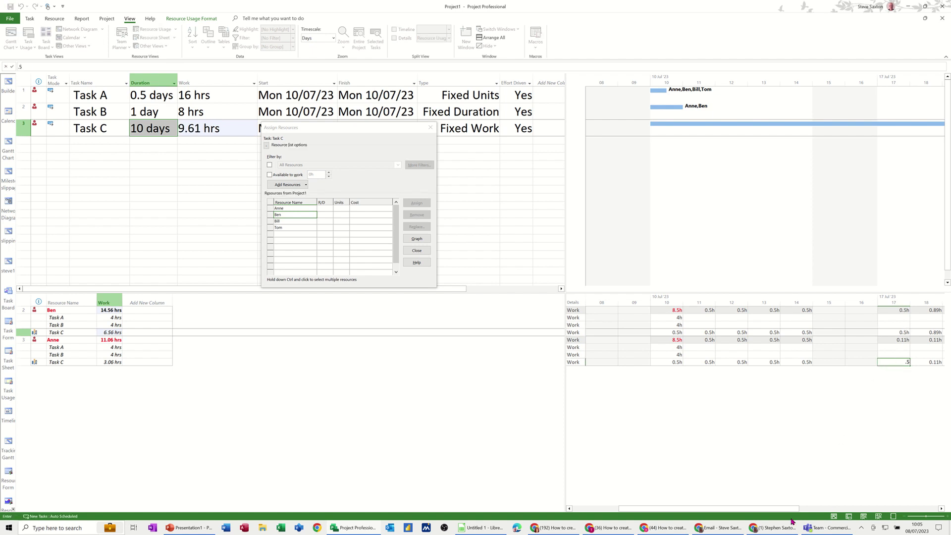
left_click_drag(783, 510, 871, 510)
left_click(707, 363)
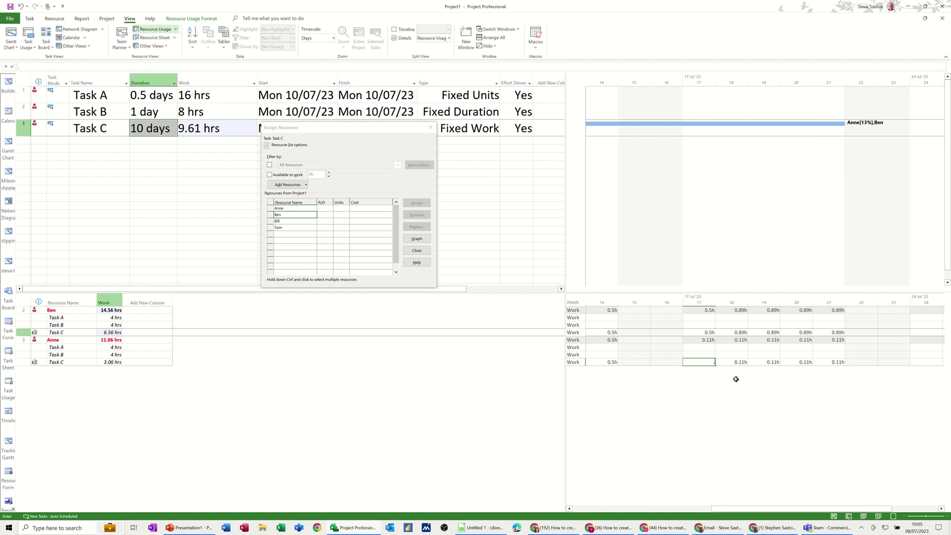
type(".5")
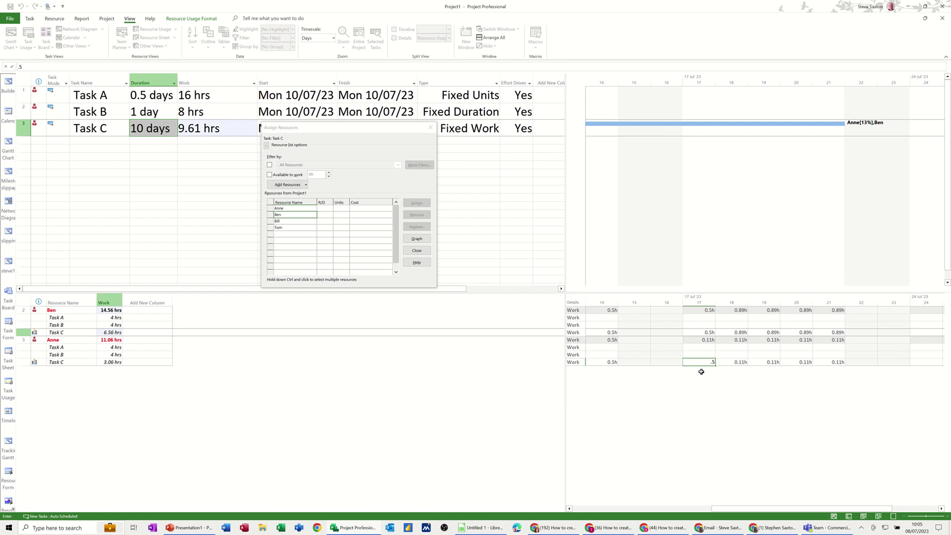
Fill the 0.5-hour Task C work from 17 July across to 21 July for both resources.
left_click(699, 331)
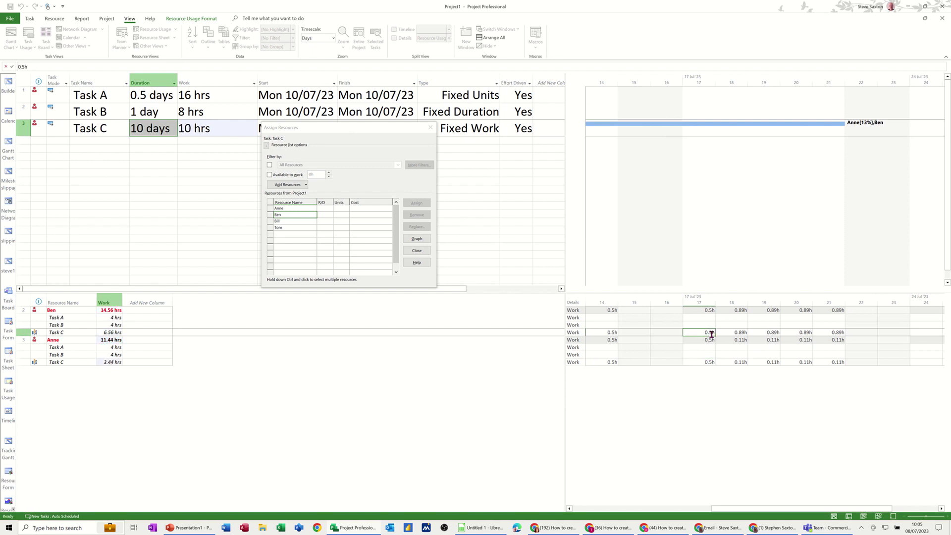
left_click_drag(733, 333, 837, 332)
left_click(712, 364)
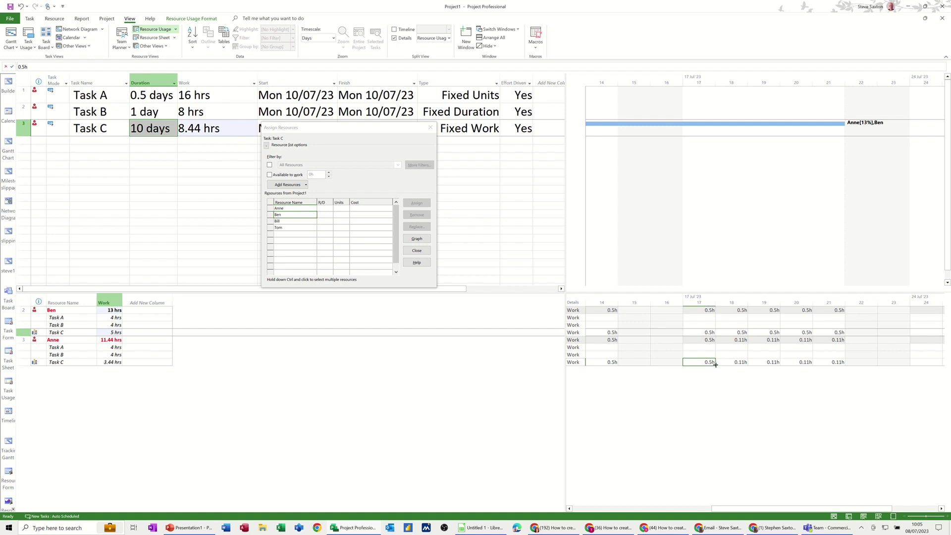
left_click_drag(716, 364, 843, 371)
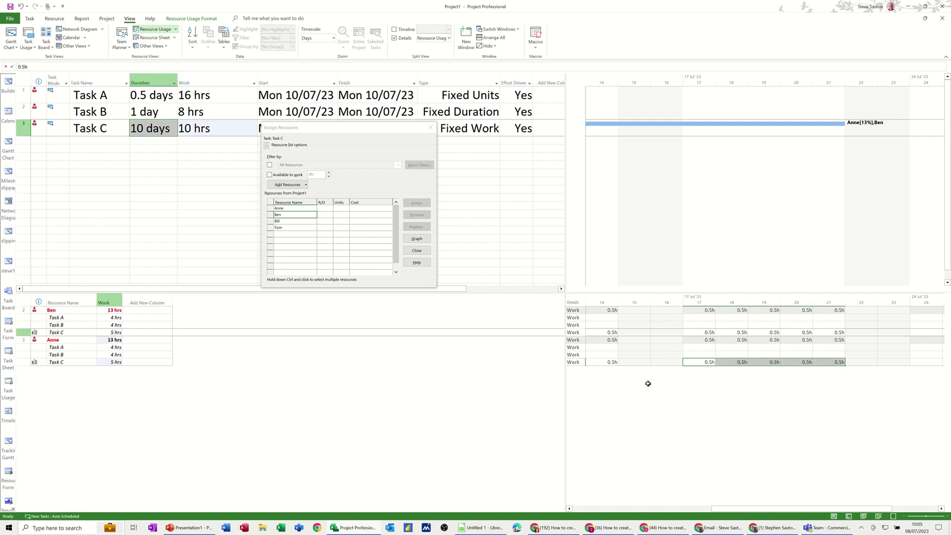
Examine the work contour options in the assignment information for the upper resource's Task C entry, leaving them unaltered.
left_click(77, 332)
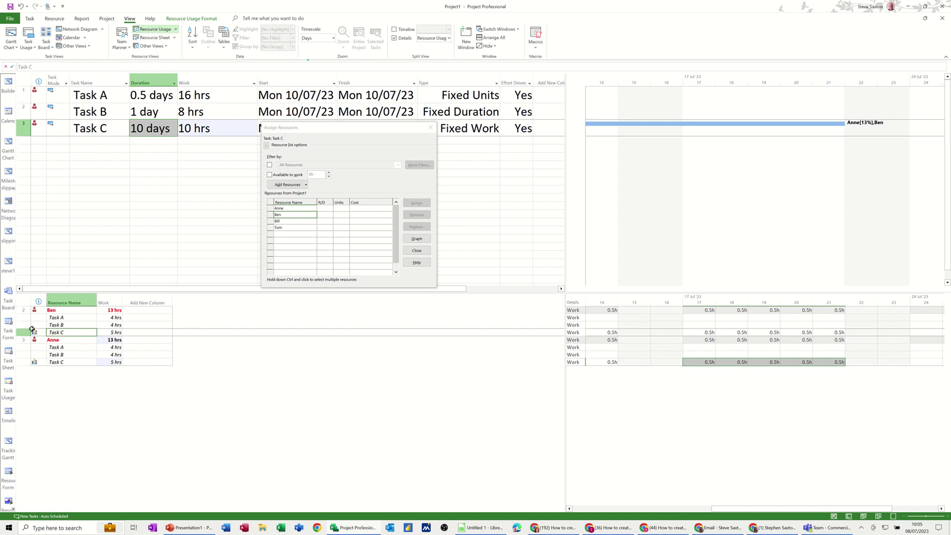
mouse_move(39, 332)
double_click(40, 332)
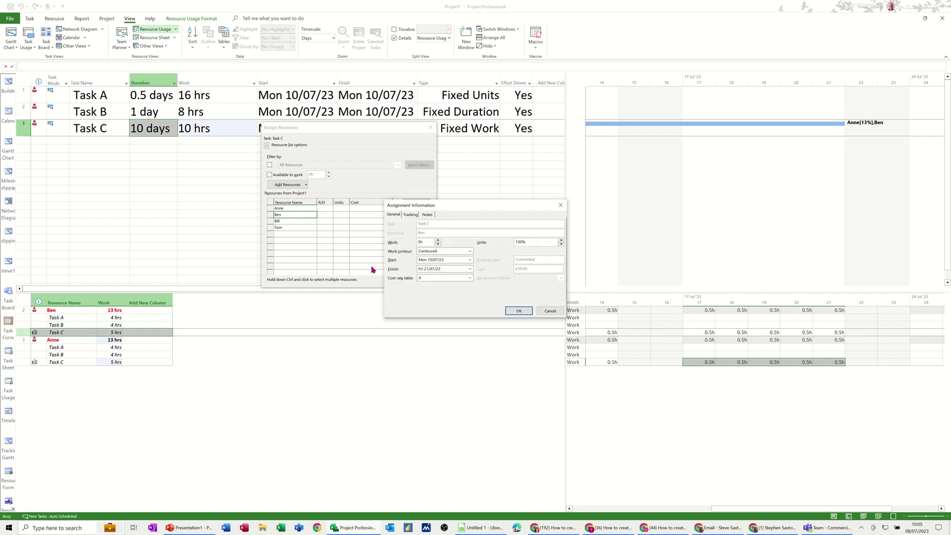
left_click(471, 252)
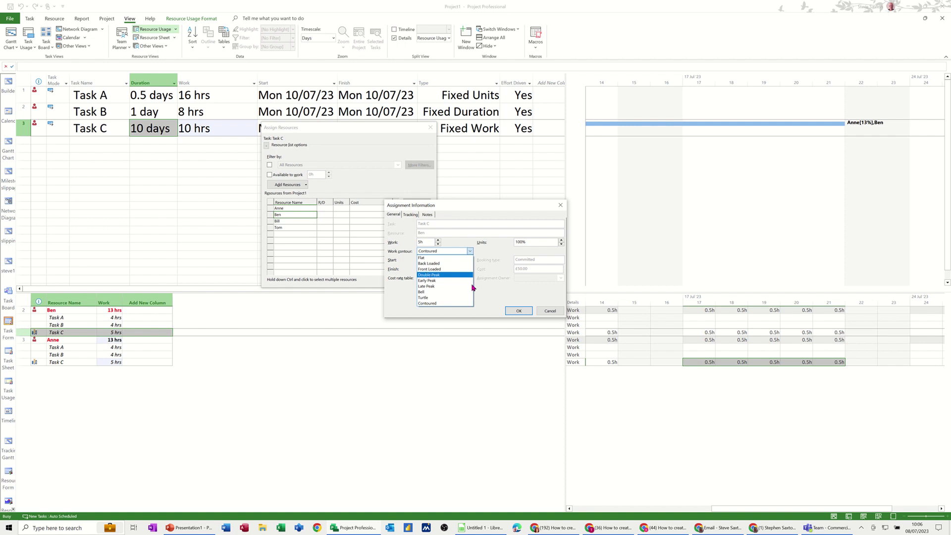
left_click(549, 312)
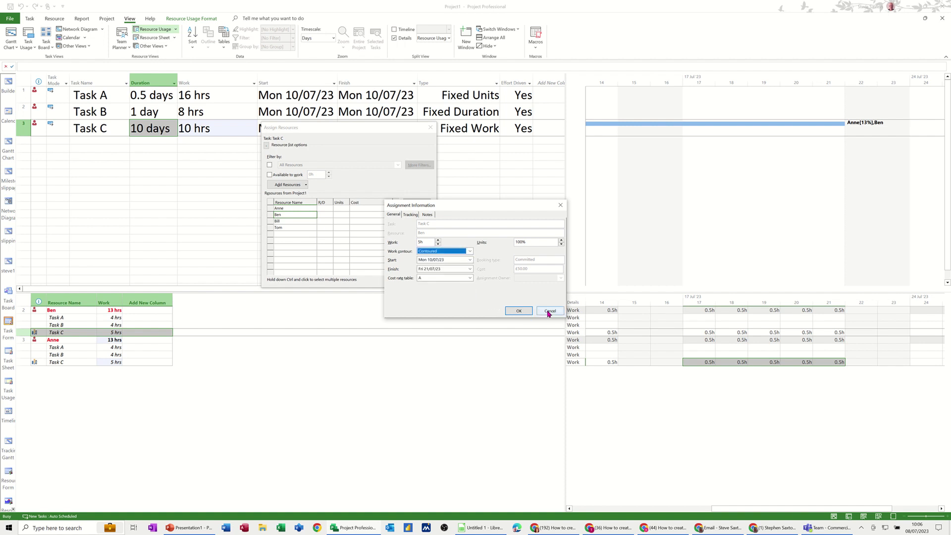
left_click(549, 312)
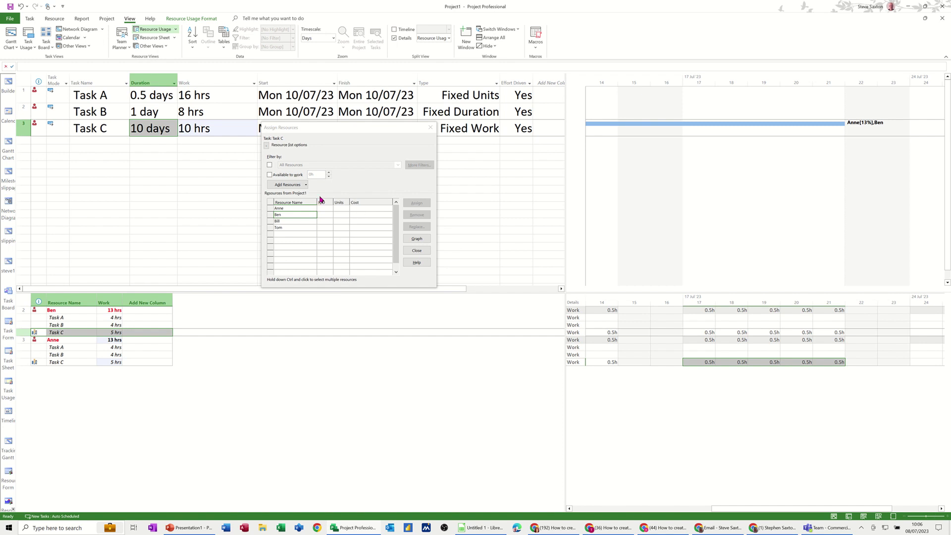
Move the Assign Resources dialog off the Start and Finish dates and close the details pane.
left_click_drag(329, 130, 438, 177)
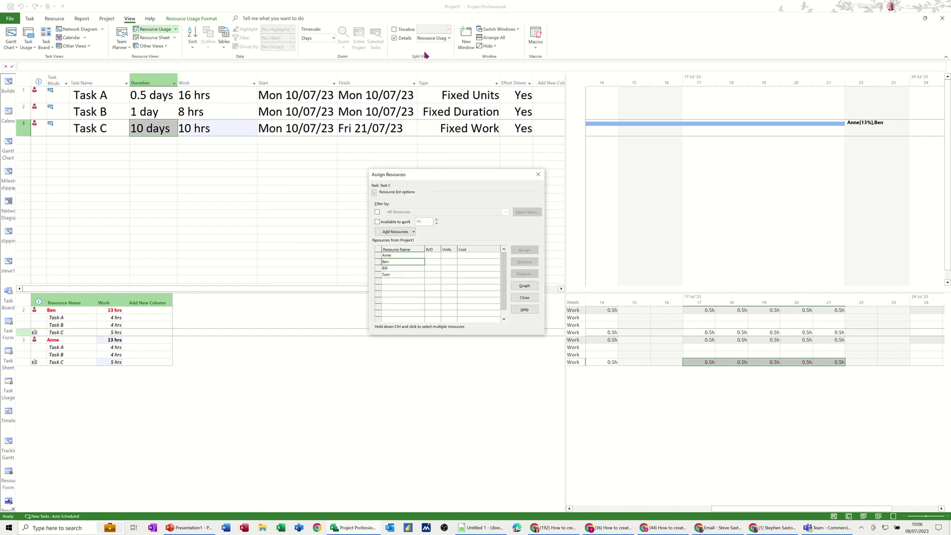
left_click(394, 38)
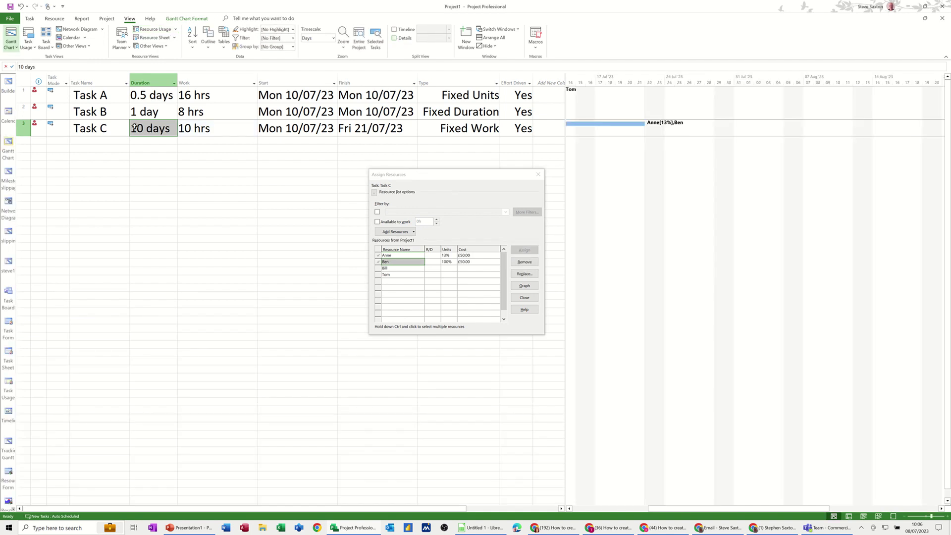
Show the details pane for Task C below the Gantt chart, with Resource Usage as its view.
left_click(104, 128)
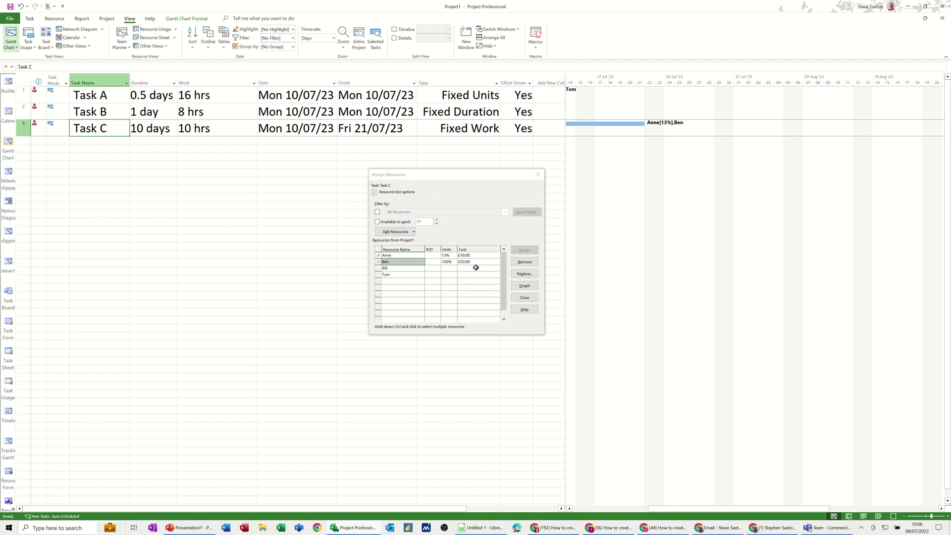
left_click(400, 38)
left_click(449, 38)
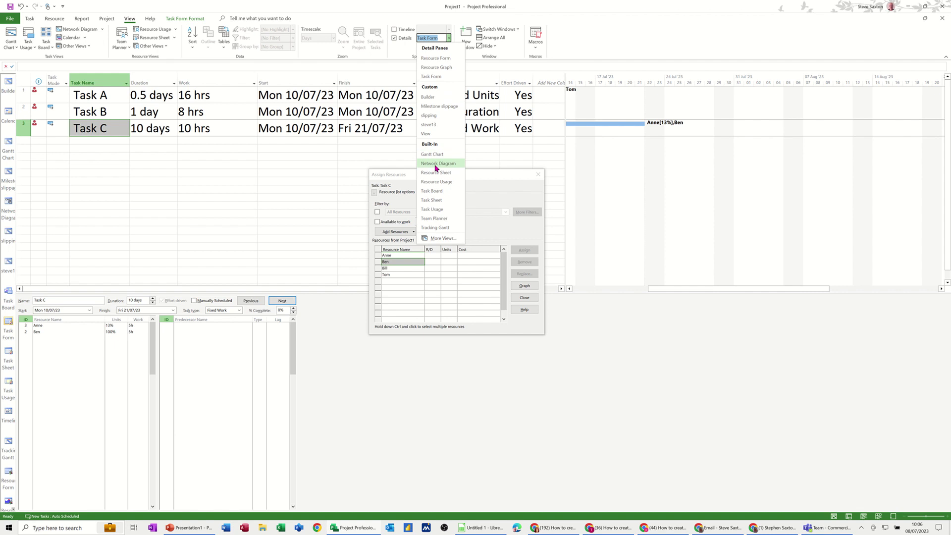
left_click(436, 182)
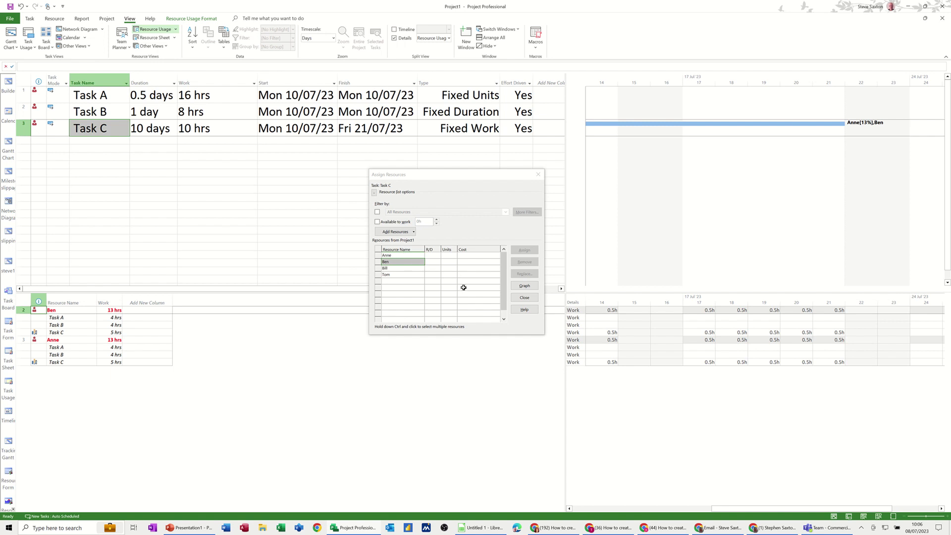
Set the assignment units of both resources on Task C to 50% each.
left_click(93, 126)
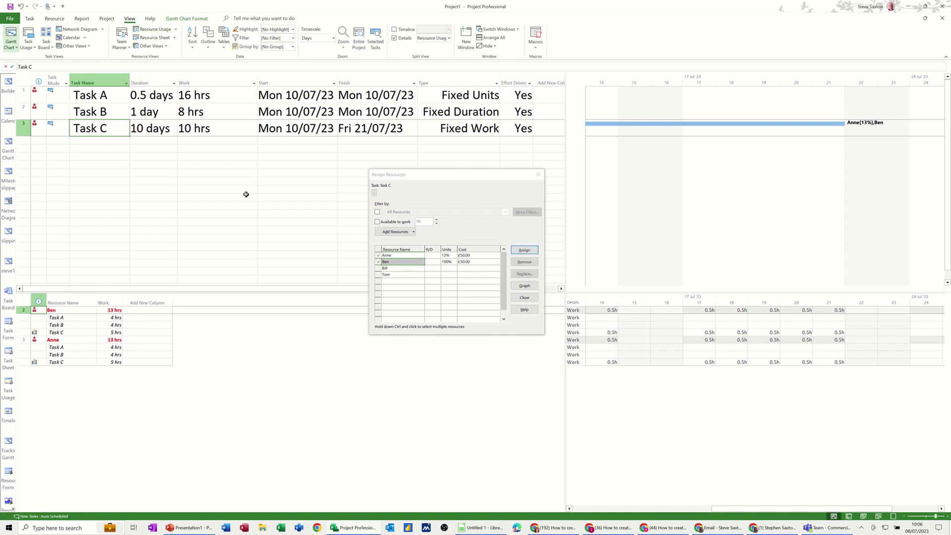
left_click(448, 252)
left_click(448, 255)
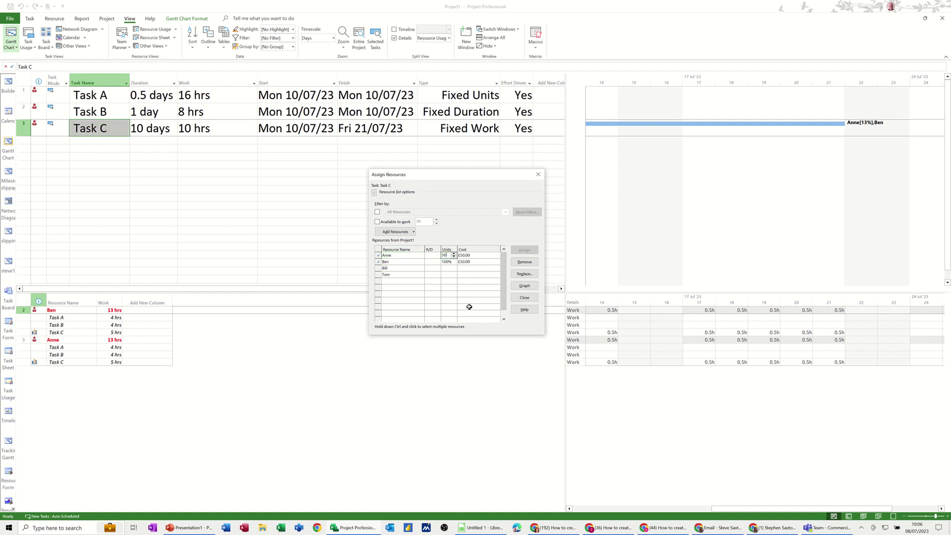
left_click(448, 261)
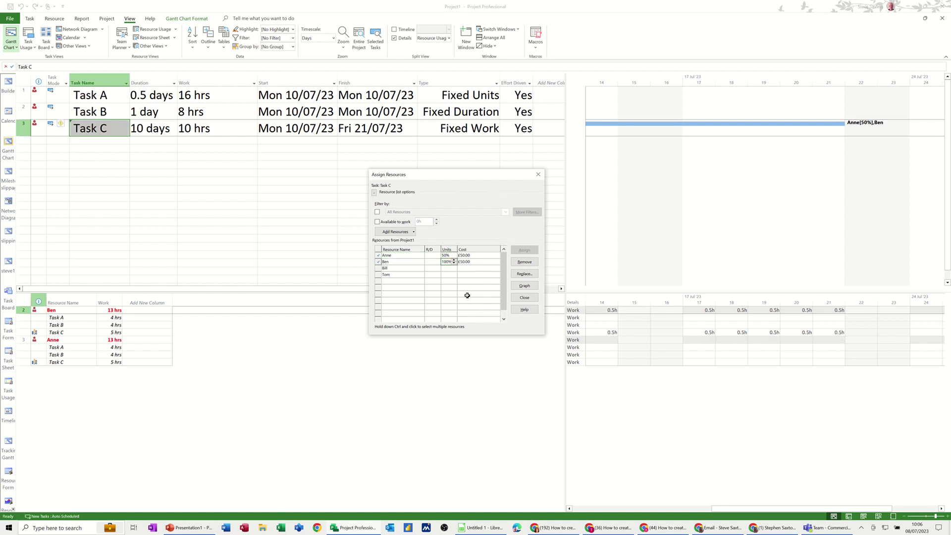
type("50")
left_click(433, 275)
left_click(403, 255)
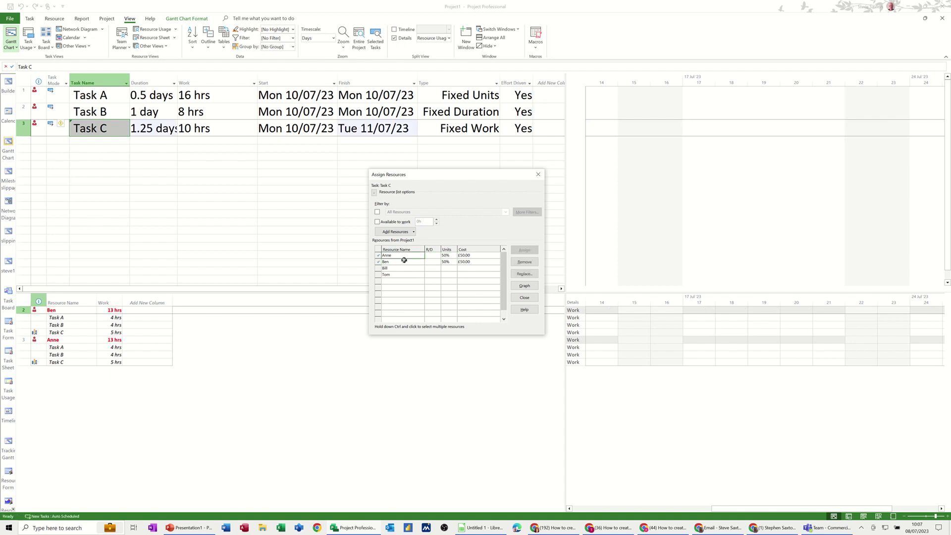
Set Task C's duration to 10 days and check its work value against the daily resource hours.
left_click(101, 128)
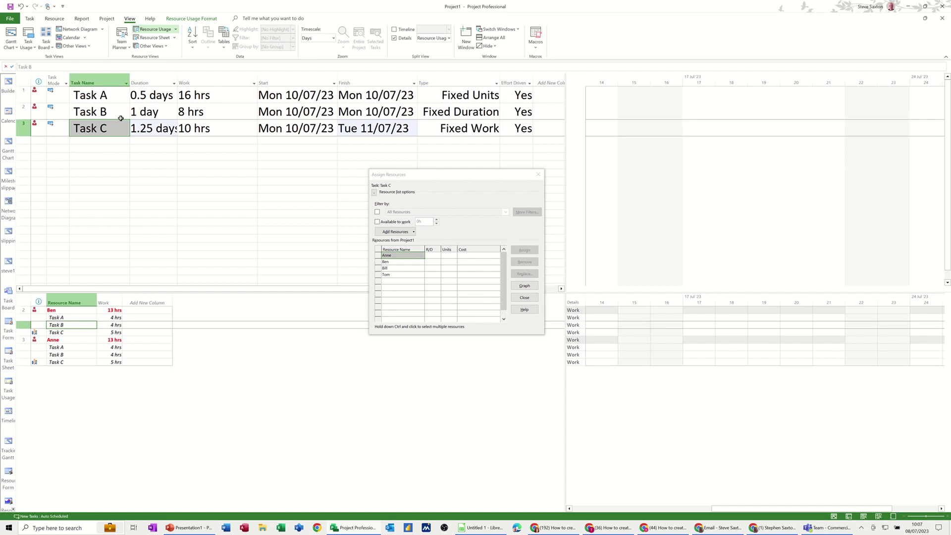
left_click(106, 149)
left_click(106, 130)
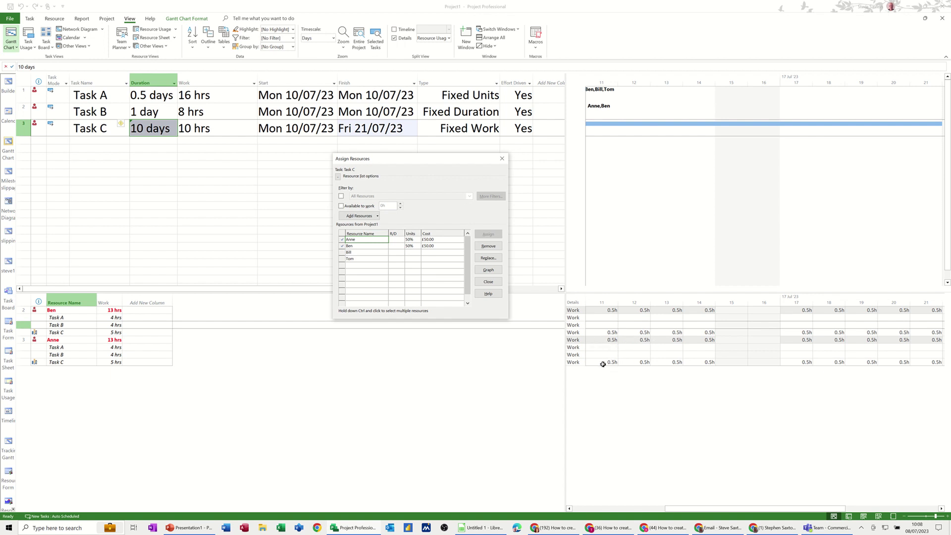
left_click(118, 128)
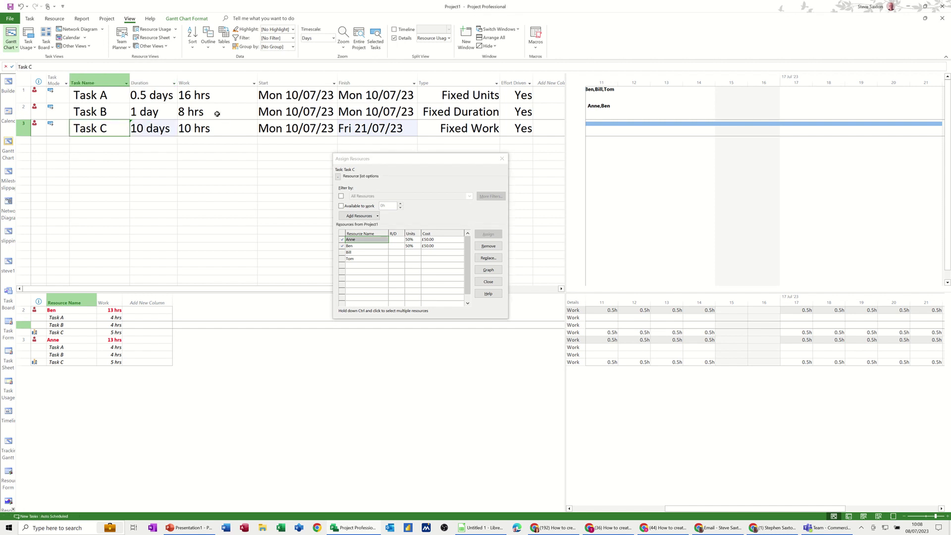
left_click(215, 129)
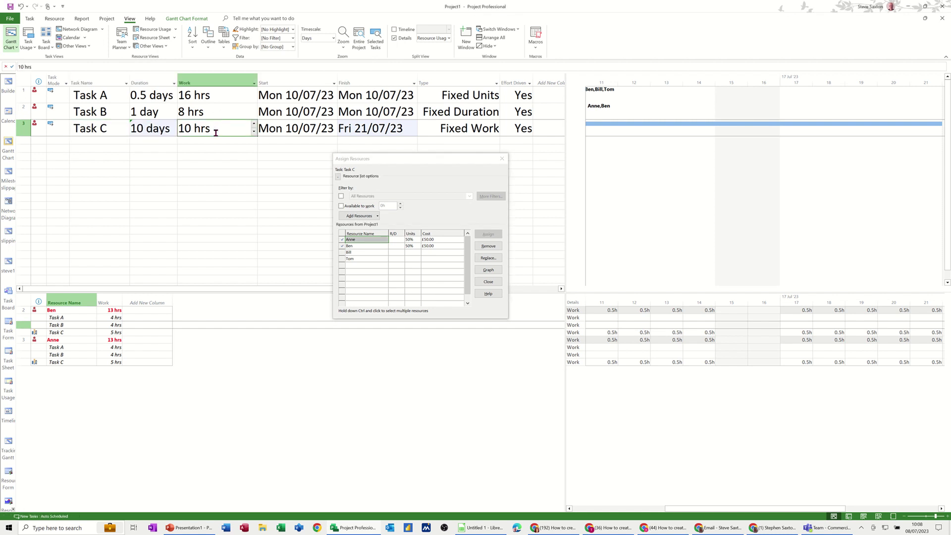